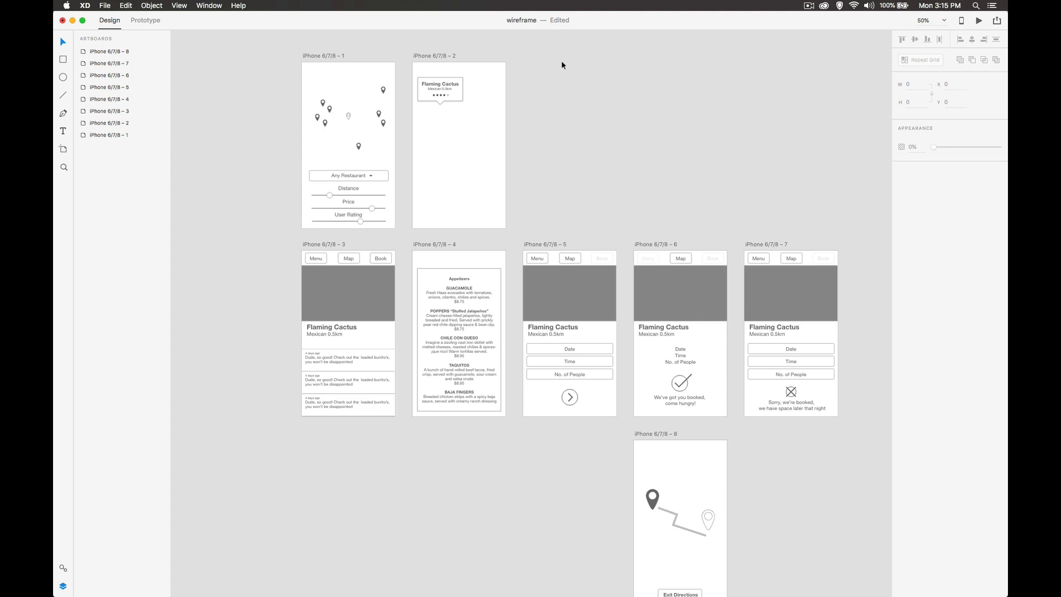
# - Create a new document starting with a single iPhone 6/7/8 artboard
pyautogui.moveTo(277, 165); pyautogui.dragTo(416, 248)
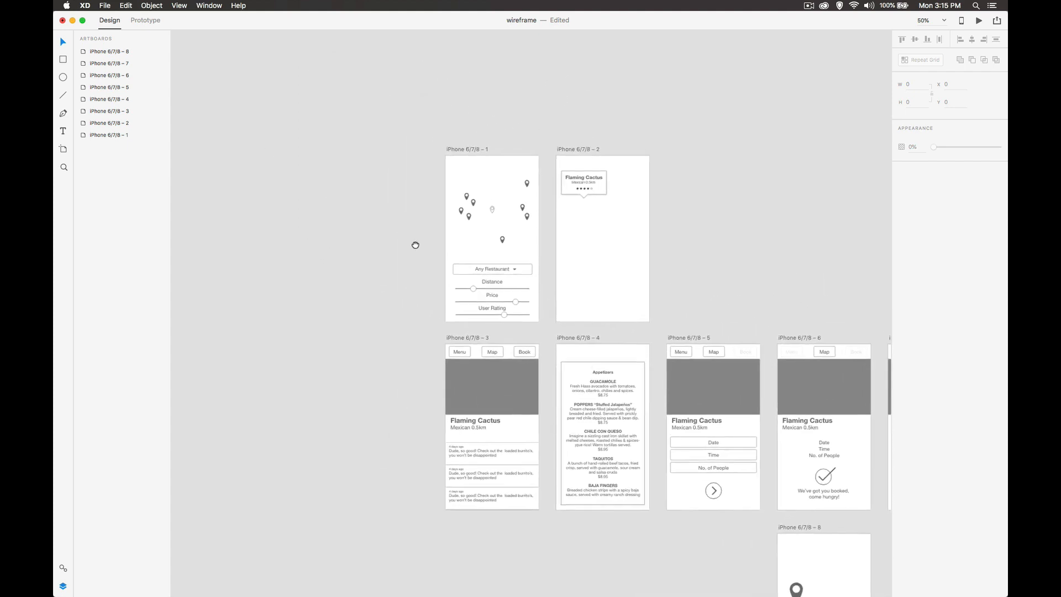
pyautogui.press('super+1')
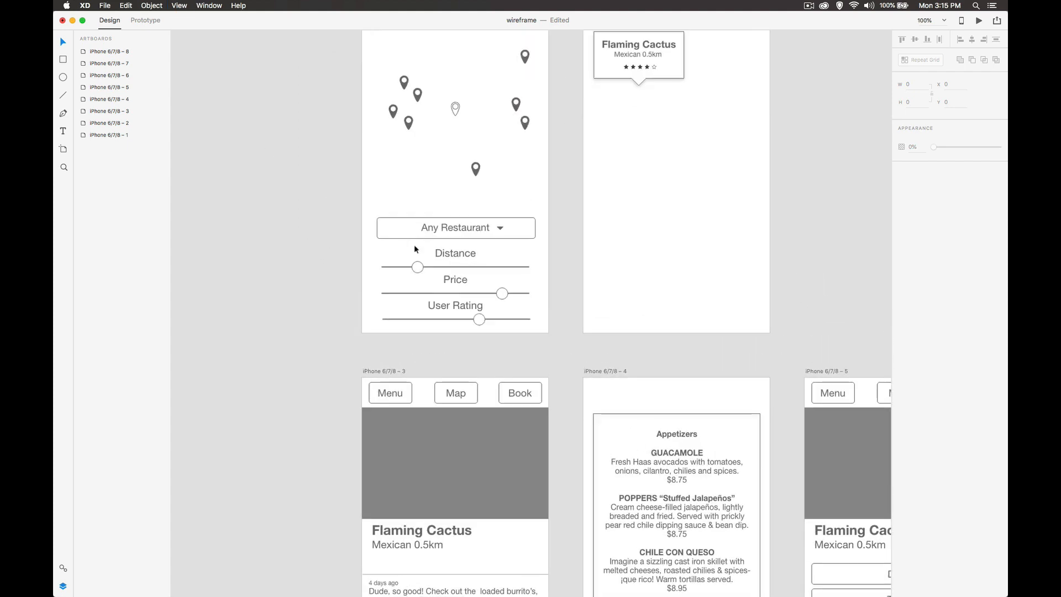
pyautogui.moveTo(336, 173); pyautogui.dragTo(393, 237)
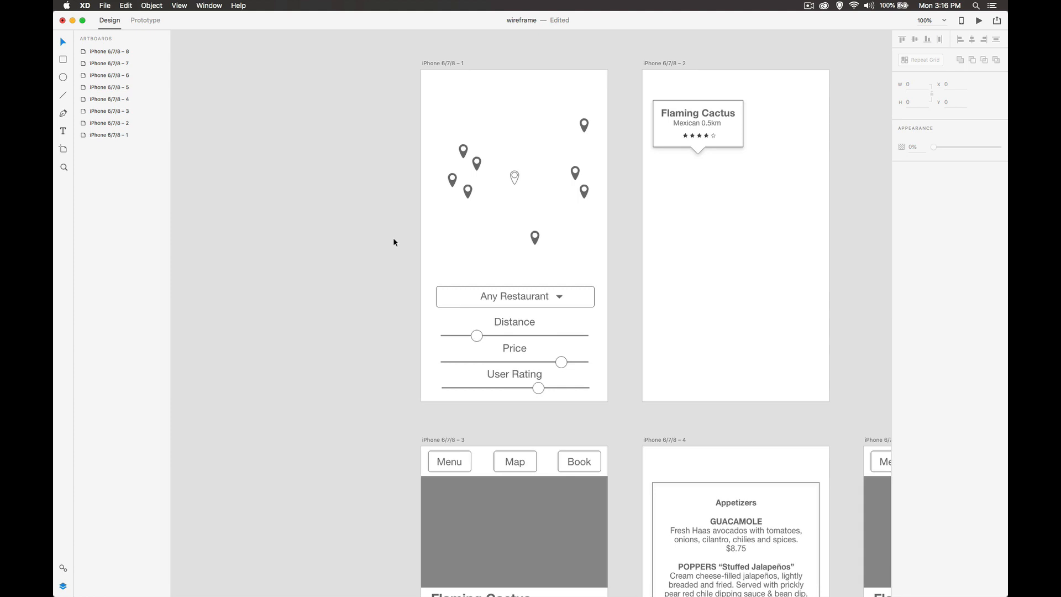
pyautogui.press('super+n')
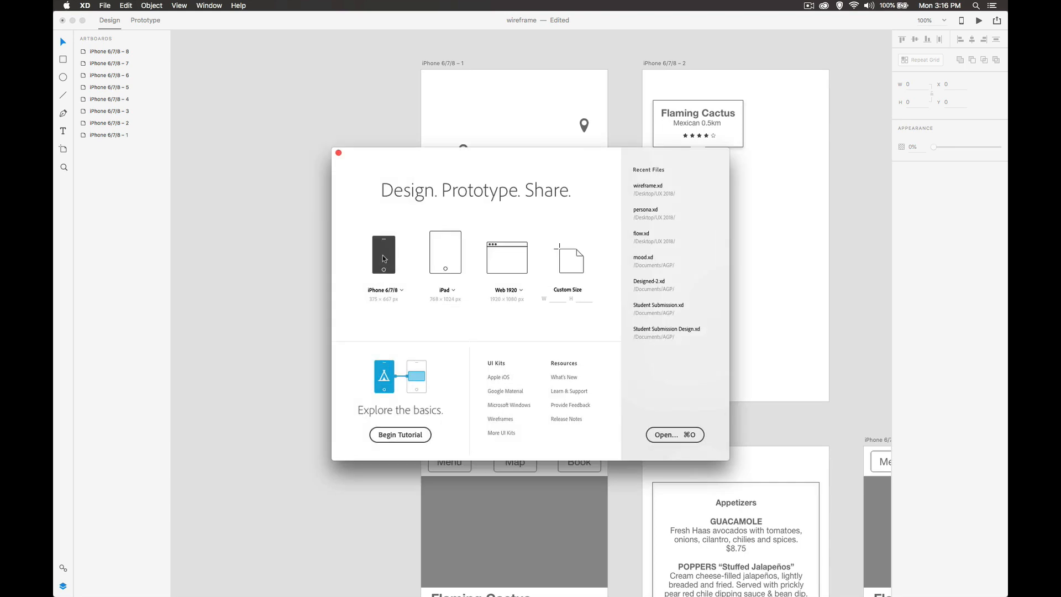
pyautogui.click(383, 258)
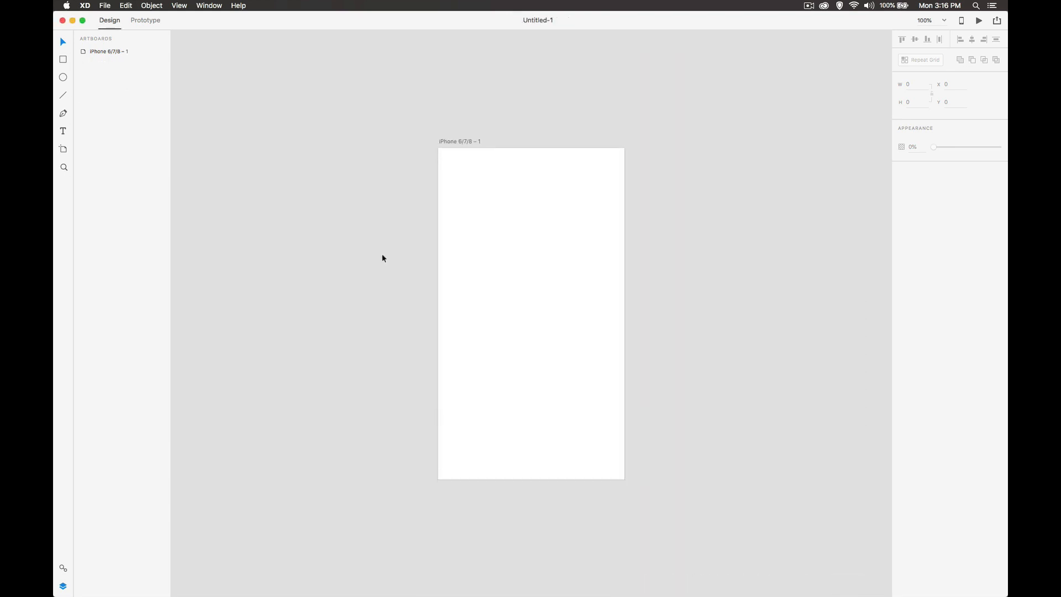
# - Add three more iPhone 6/7/8 artboards in a two-column layout, moving the fourth to about X 526, Y 1413
pyautogui.click(63, 150)
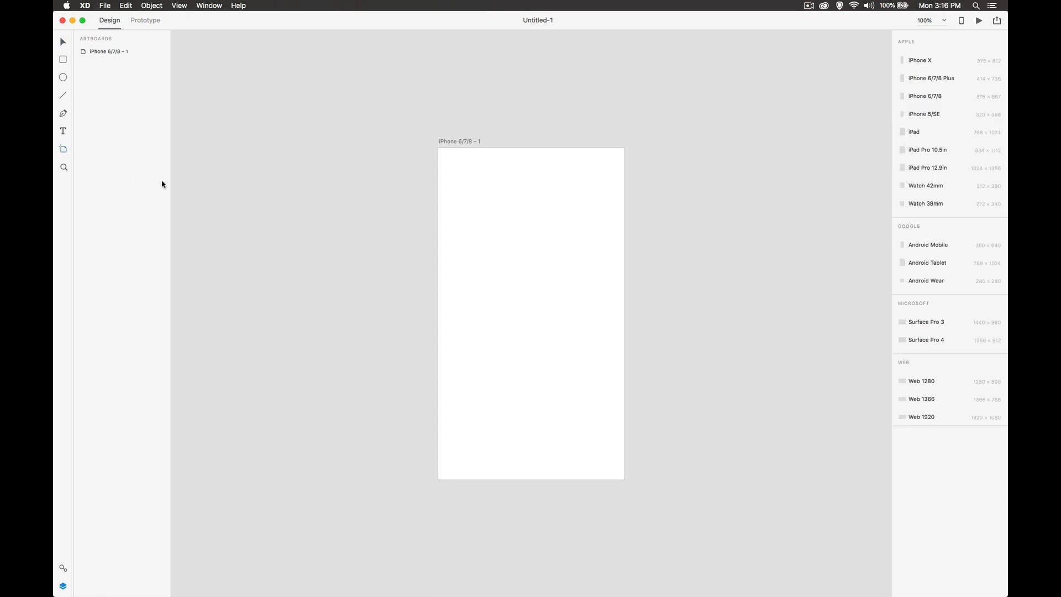
pyautogui.click(658, 148)
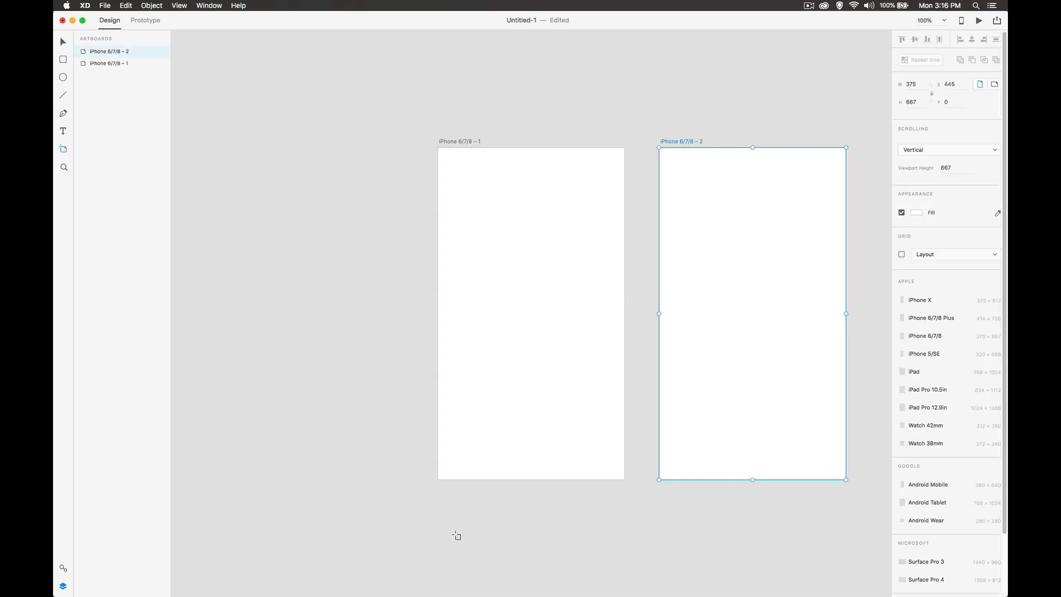
pyautogui.click(442, 521)
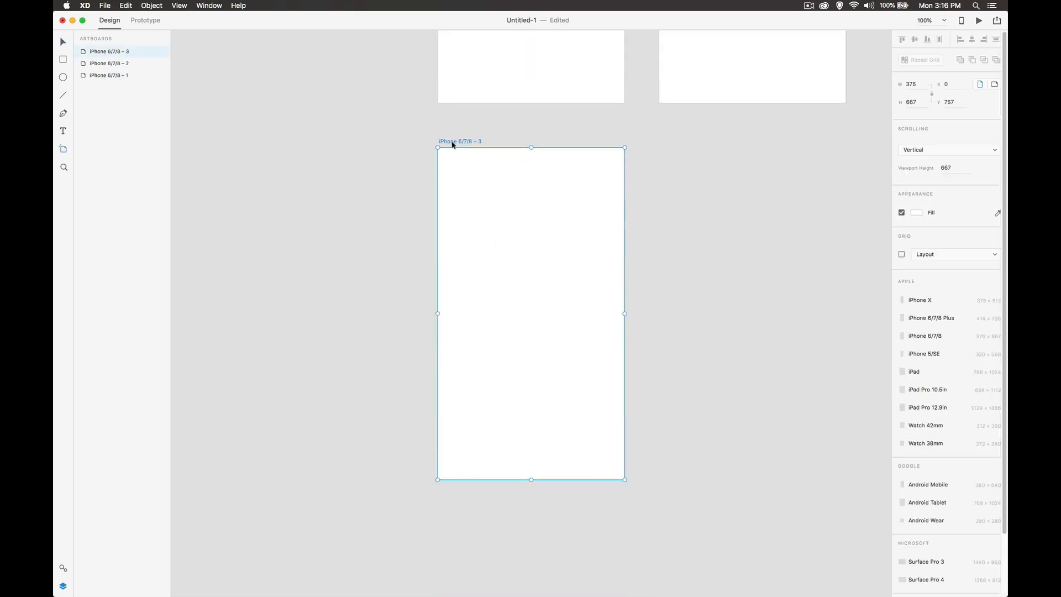
pyautogui.press('super+d')
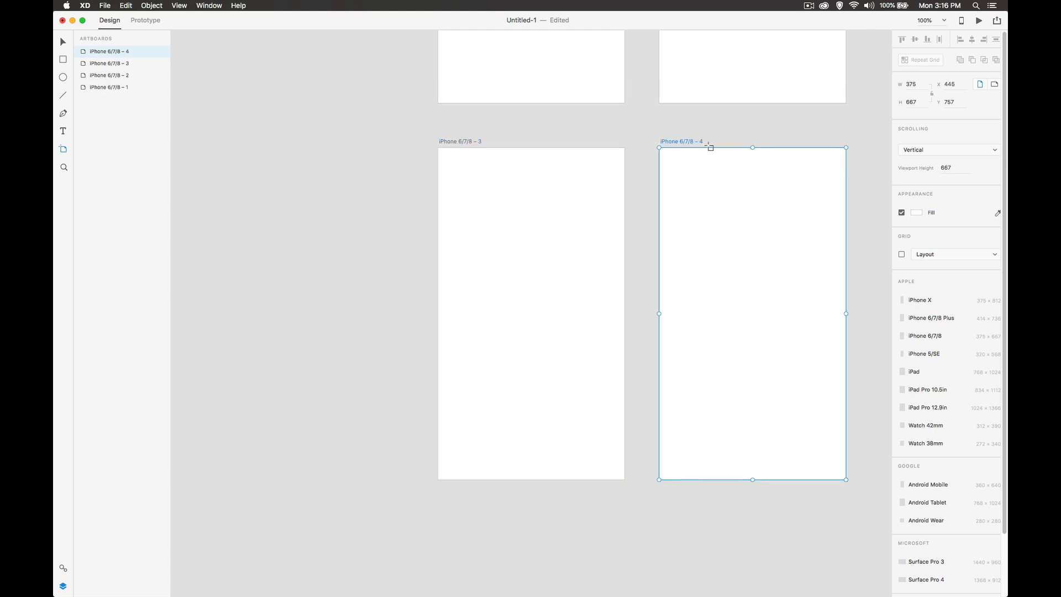
pyautogui.moveTo(699, 154); pyautogui.dragTo(737, 478)
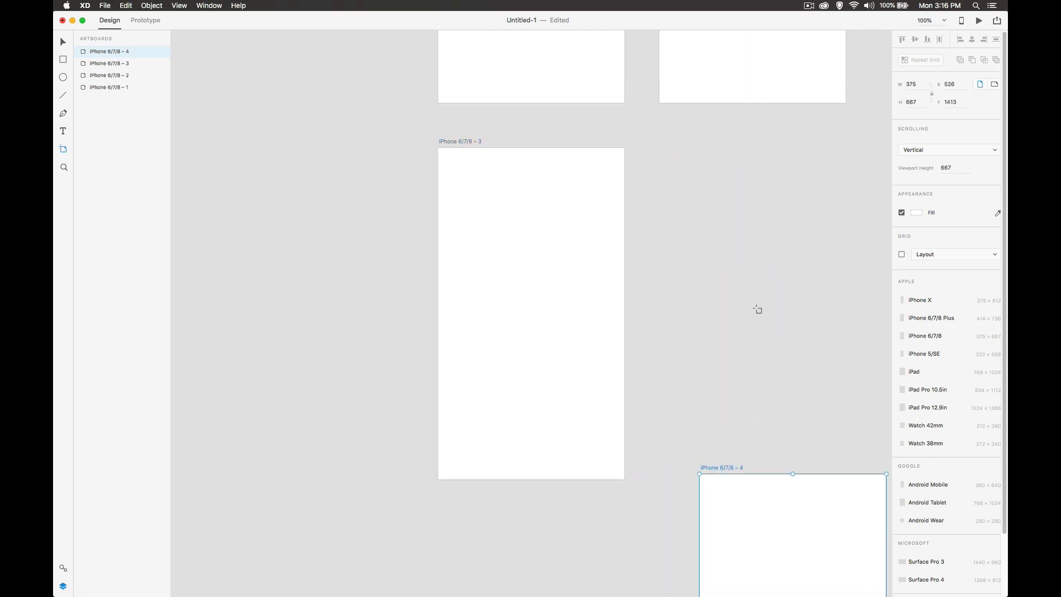
# - Close the untitled practice document without saving its changes
pyautogui.click(62, 20)
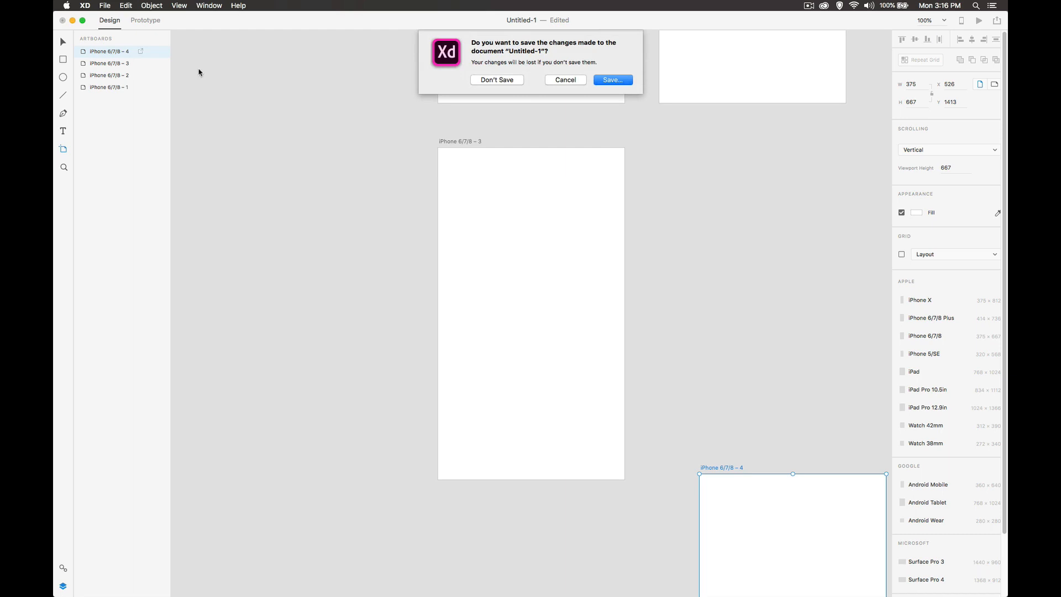
pyautogui.click(497, 80)
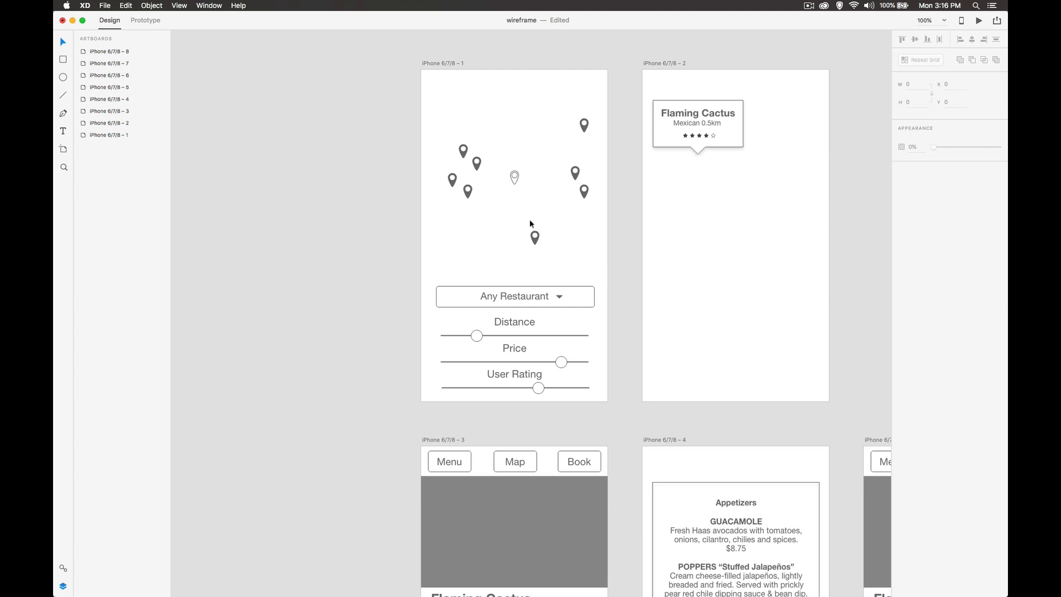
# - Draw a circle about 90 × 90 beside the first artboard and pull its lowest anchor into a point, making a pin about 120 high
pyautogui.click(63, 77)
pyautogui.moveTo(322, 161)
pyautogui.mouseDown()
pyautogui.moveTo(367, 216)
pyautogui.moveTo(369, 204)
pyautogui.mouseUp()
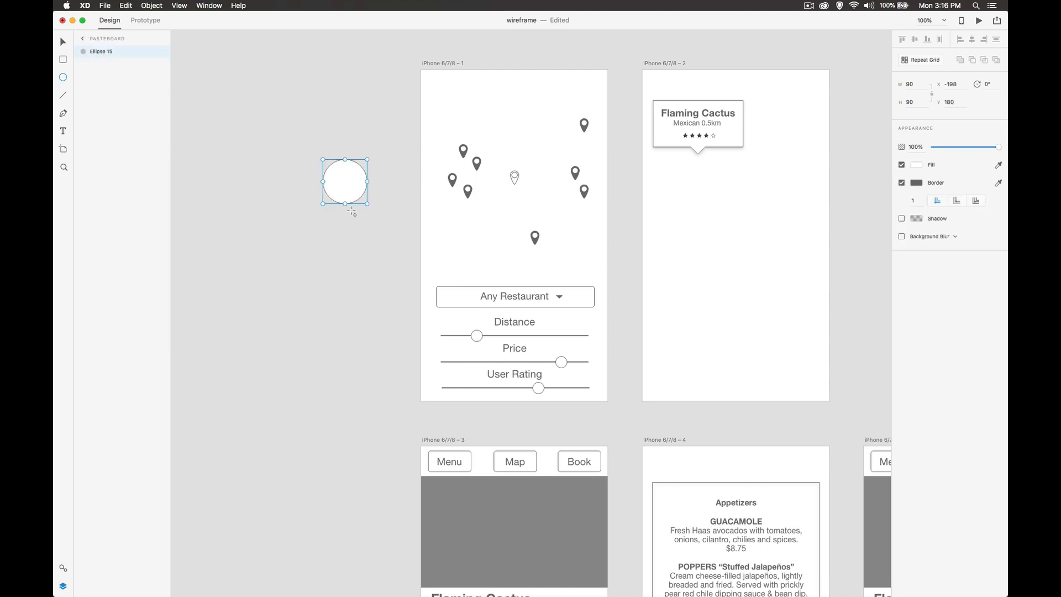
pyautogui.click(63, 42)
pyautogui.doubleClick(352, 191)
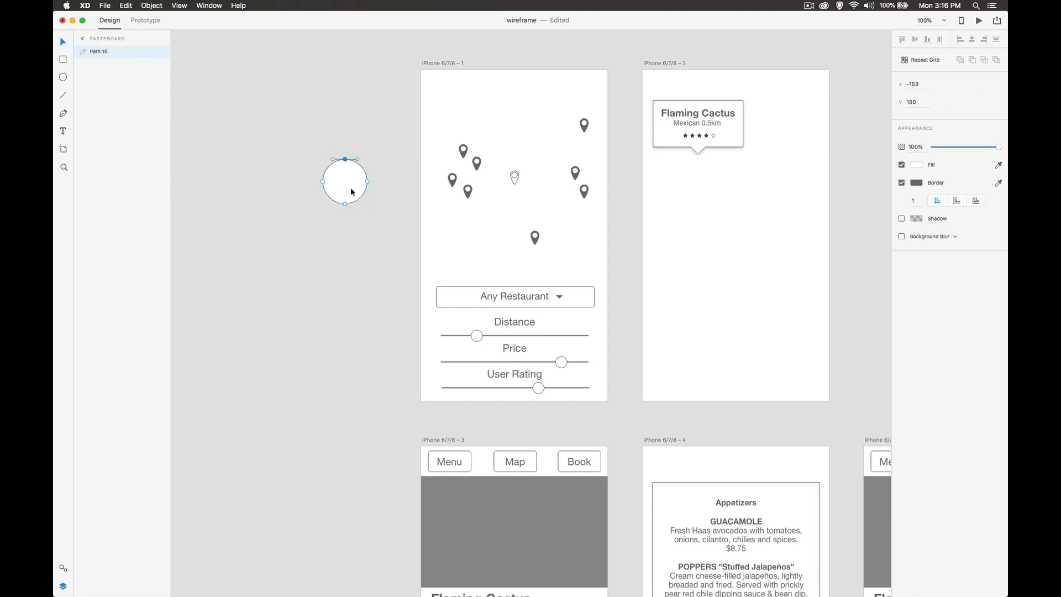
pyautogui.click(345, 204)
pyautogui.moveTo(344, 204); pyautogui.dragTo(351, 221)
# - Draw a circle about 48 × 48 centred in the pin's head and subtract it from the pin shape
pyautogui.click(63, 77)
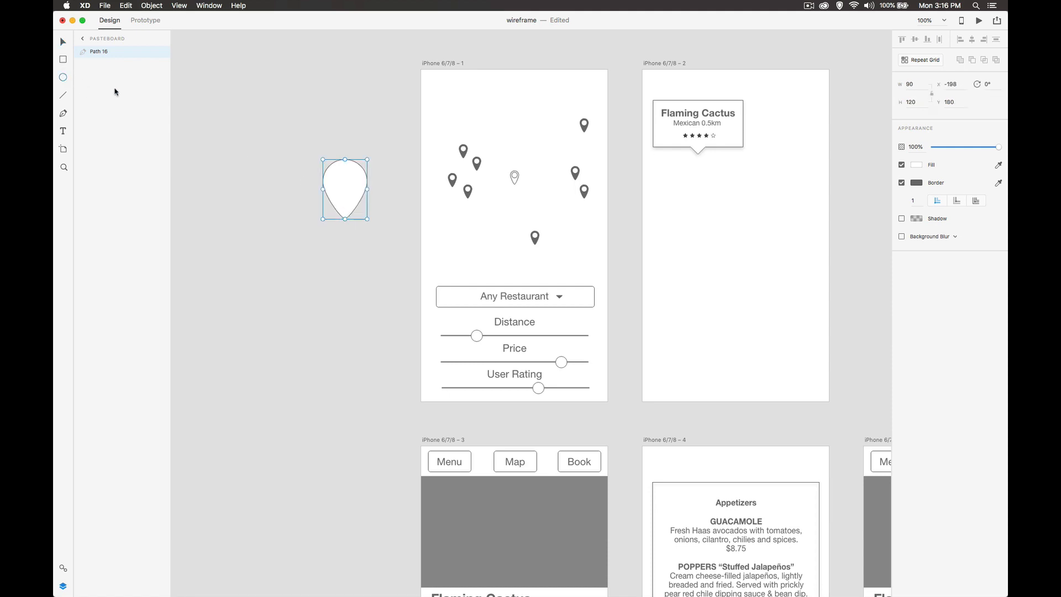
pyautogui.moveTo(345, 183)
pyautogui.mouseDown()
pyautogui.moveTo(357, 194)
pyautogui.moveTo(360, 169)
pyautogui.mouseUp()
pyautogui.click(63, 42)
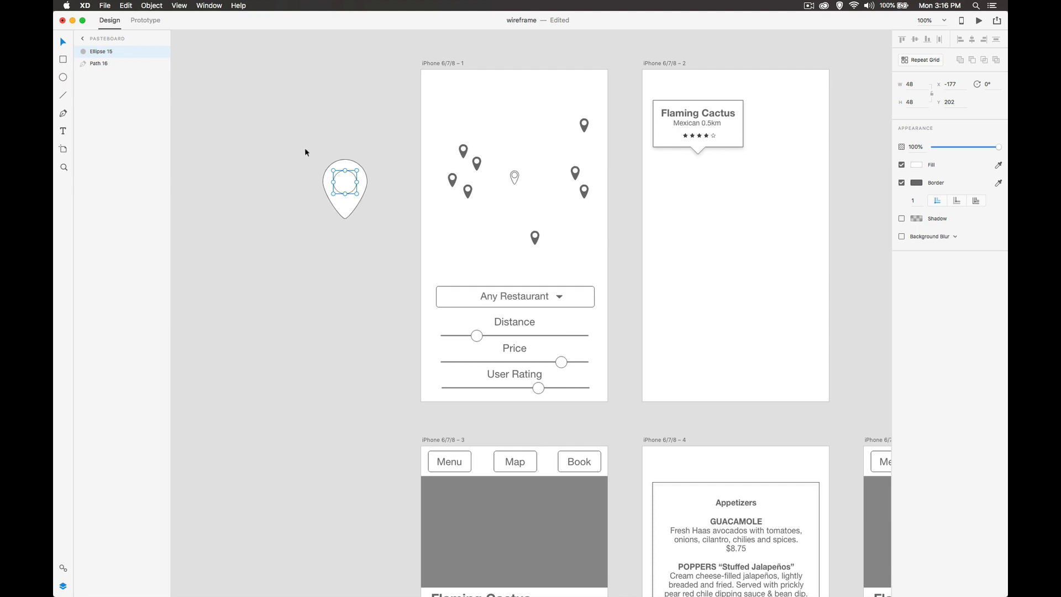
pyautogui.moveTo(304, 148); pyautogui.dragTo(409, 245)
pyautogui.click(150, 5)
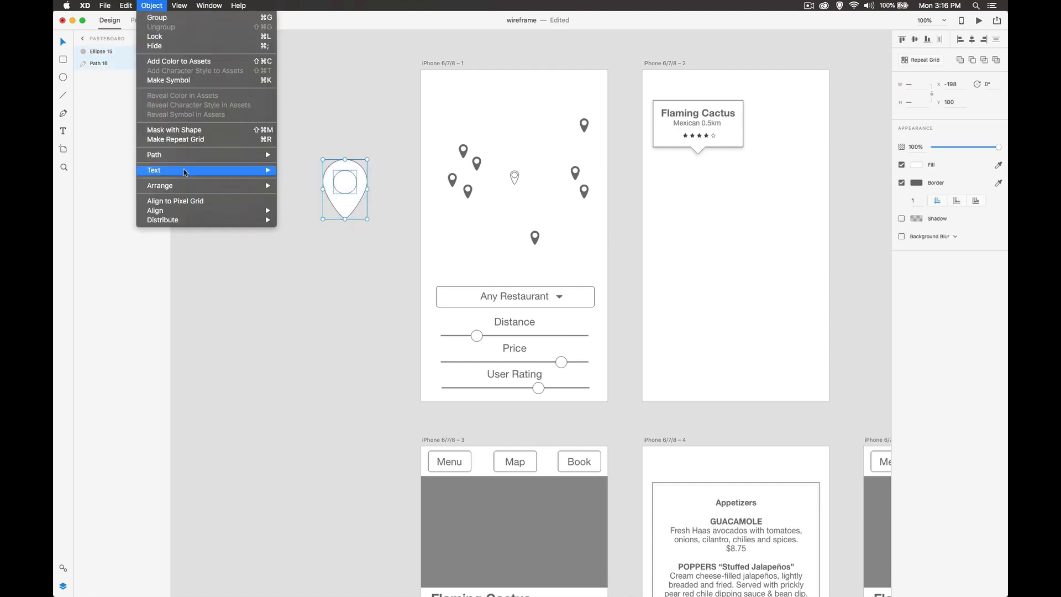
pyautogui.moveTo(205, 162)
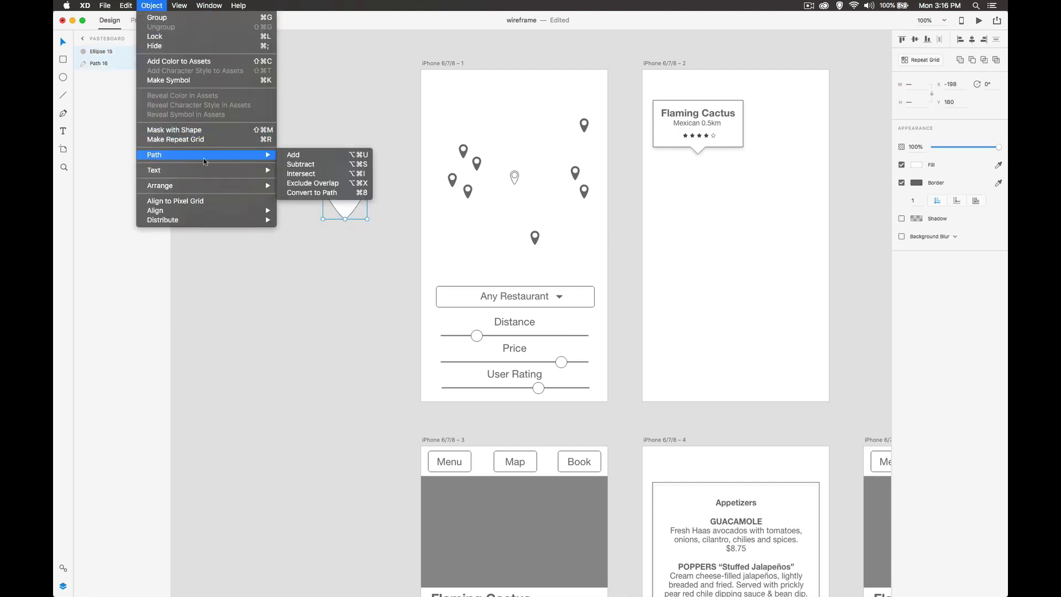
pyautogui.click(298, 167)
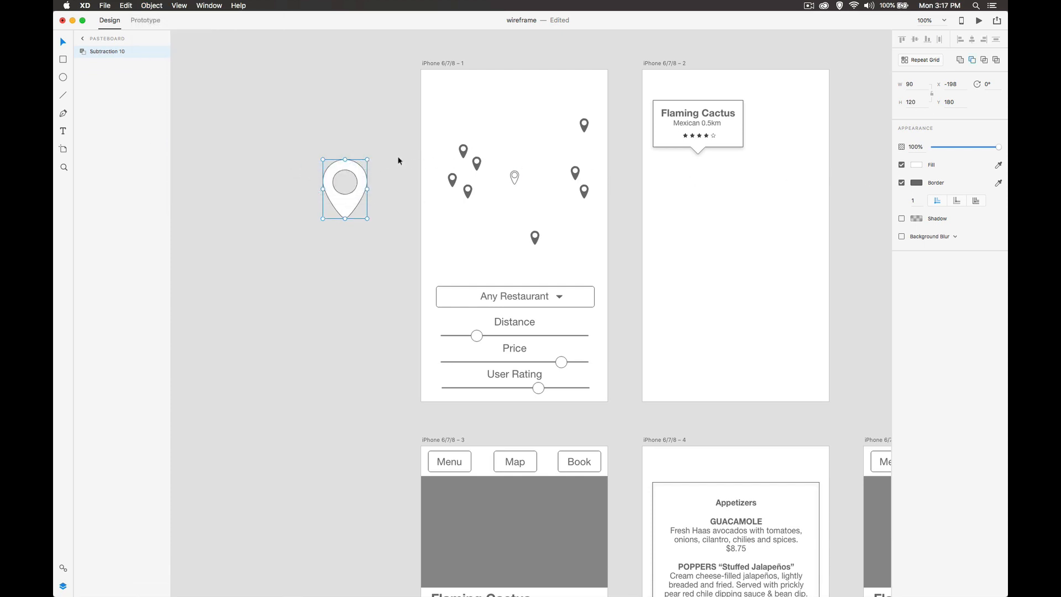
# - Fill the practice pin beside the first artboard with mid-grey and delete it
pyautogui.click(916, 165)
pyautogui.moveTo(801, 136); pyautogui.dragTo(790, 146)
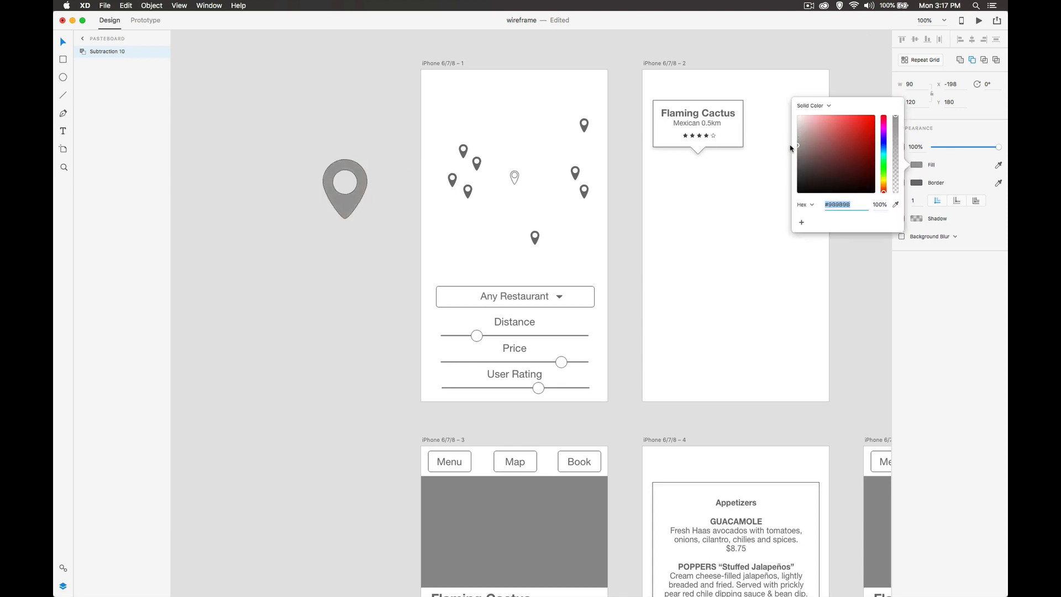
pyautogui.click(324, 114)
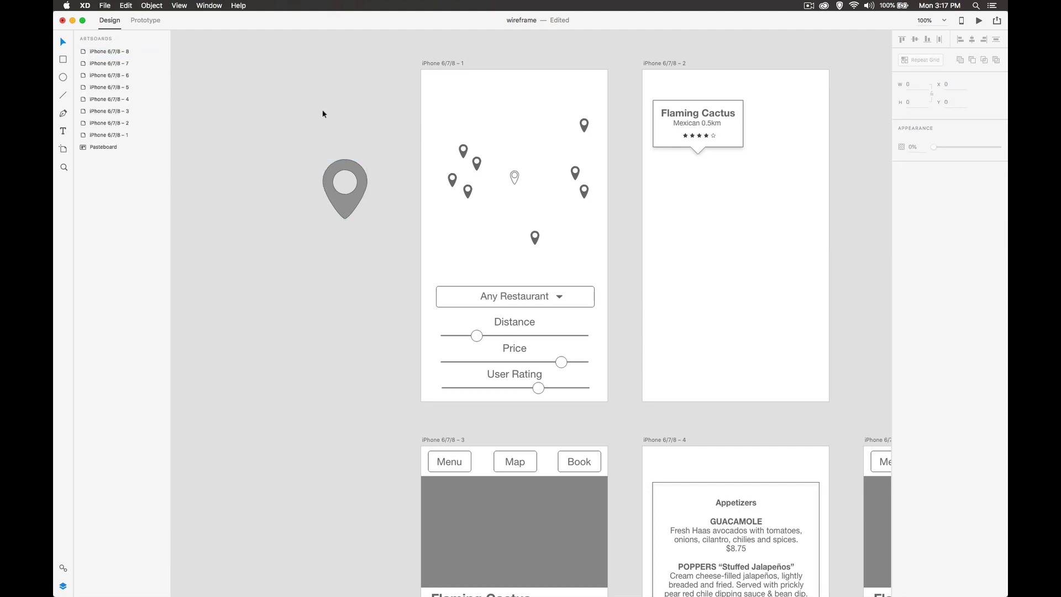
pyautogui.click(350, 212)
pyautogui.press('Delete')
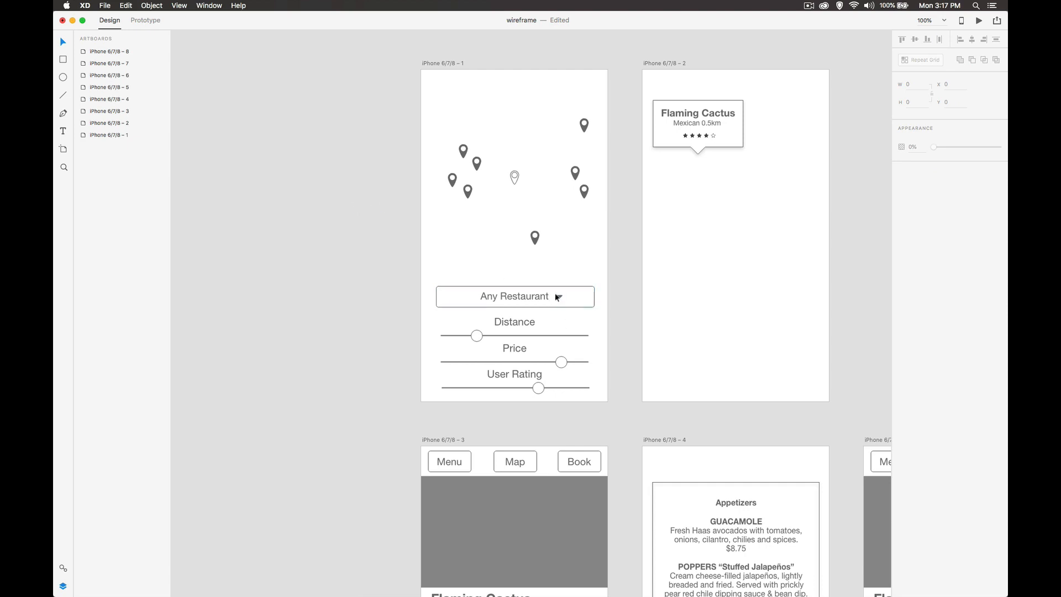
# - Draw a closed downward triangle about 35 × 17 with the Pen tool above the Any Restaurant dropdown and fill it with dark grey #343434
pyautogui.click(64, 115)
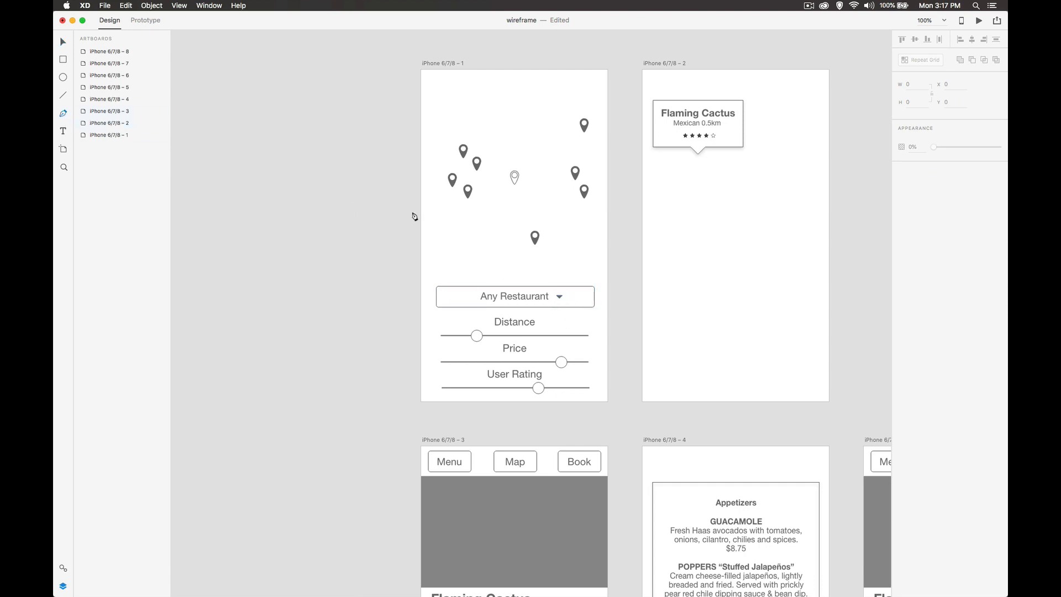
pyautogui.click(561, 251)
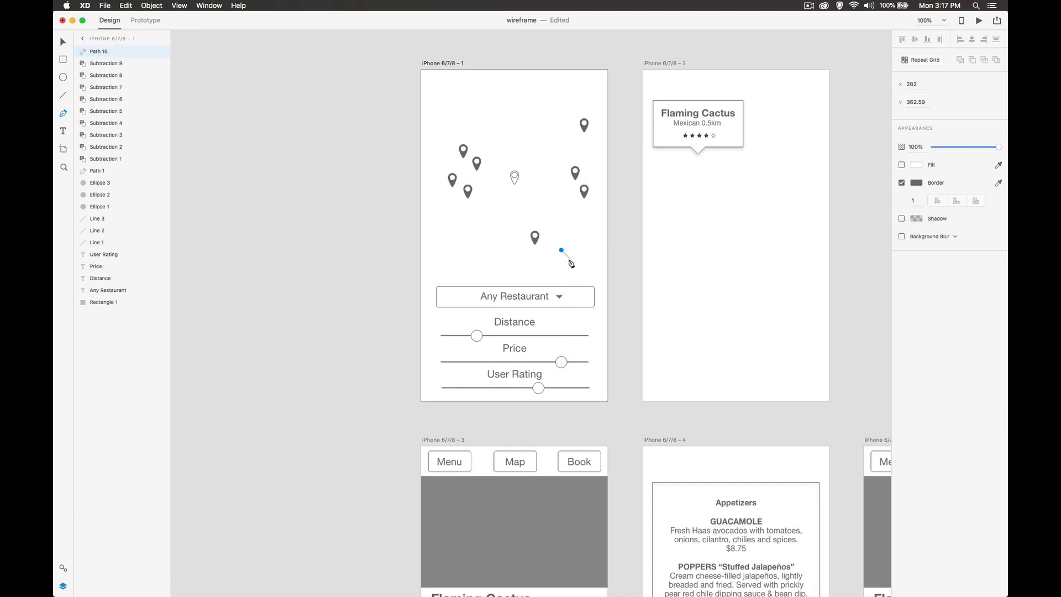
pyautogui.click(579, 251)
pyautogui.click(562, 250)
pyautogui.press('Escape')
pyautogui.click(902, 165)
pyautogui.click(912, 167)
pyautogui.moveTo(817, 170); pyautogui.dragTo(793, 177)
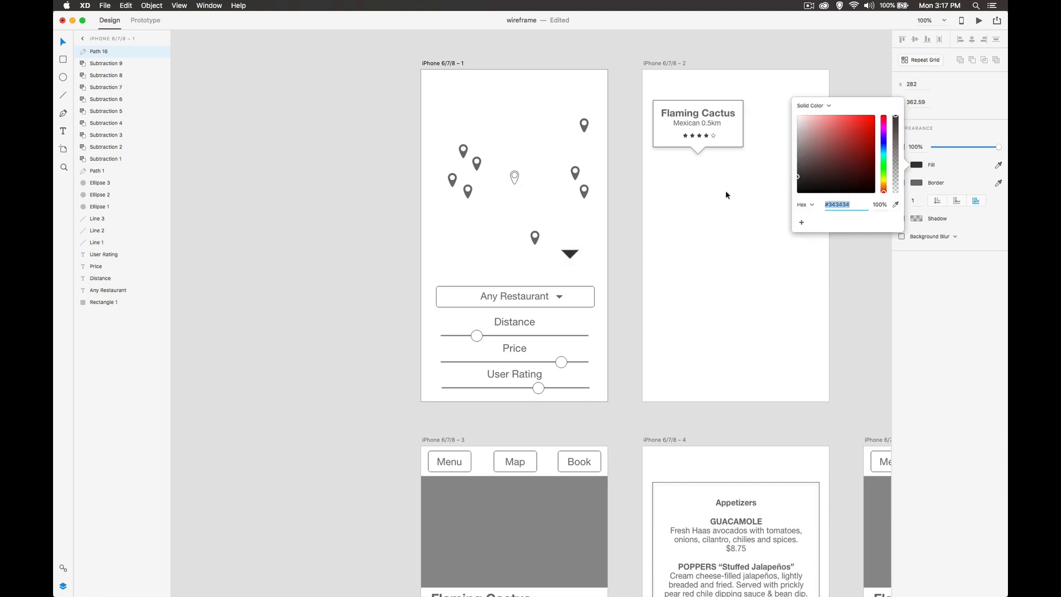
# - Delete the dark triangle from the first artboard and undo the deletion
pyautogui.click(66, 41)
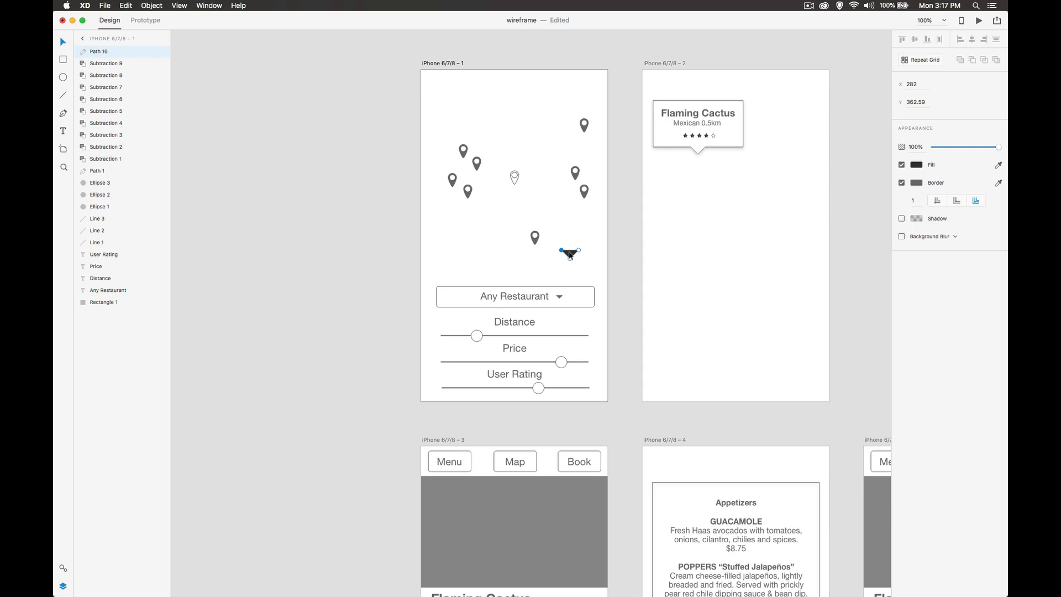
pyautogui.moveTo(572, 253); pyautogui.dragTo(589, 272)
pyautogui.click(569, 255)
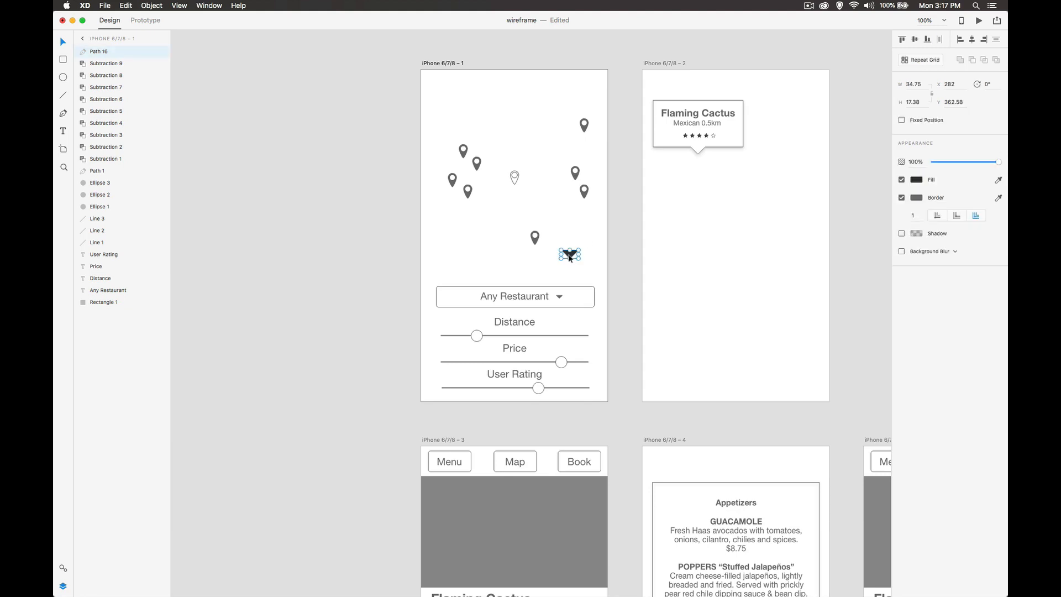
pyautogui.press('Delete')
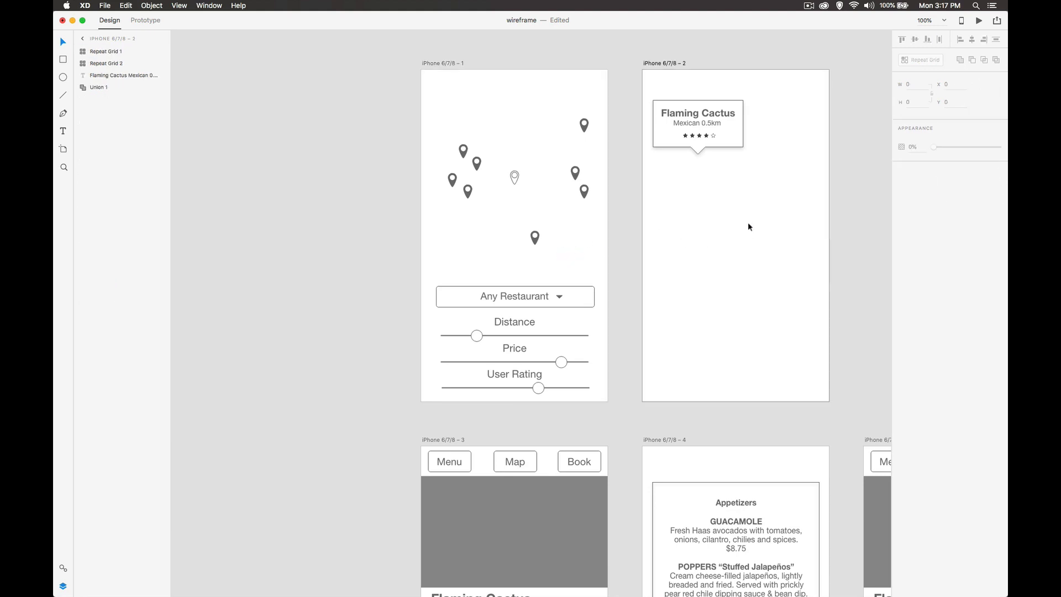
pyautogui.moveTo(748, 222); pyautogui.dragTo(629, 262)
pyautogui.press('super+z')
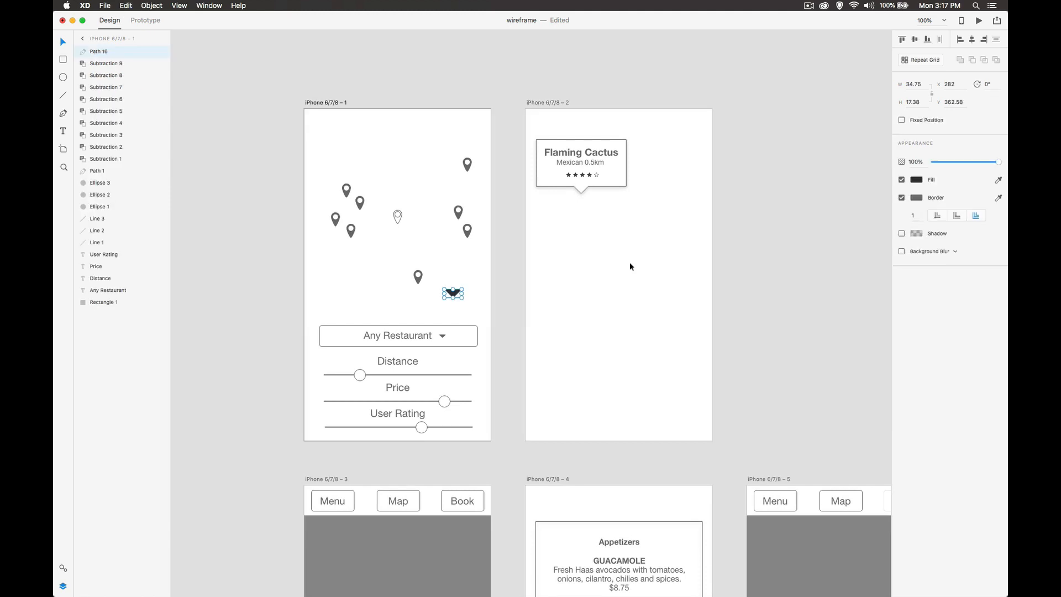
# - Move the triangle onto the second artboard below the Flaming Cactus callout and change its fill to white #FFFFFF
pyautogui.moveTo(458, 292); pyautogui.dragTo(593, 269)
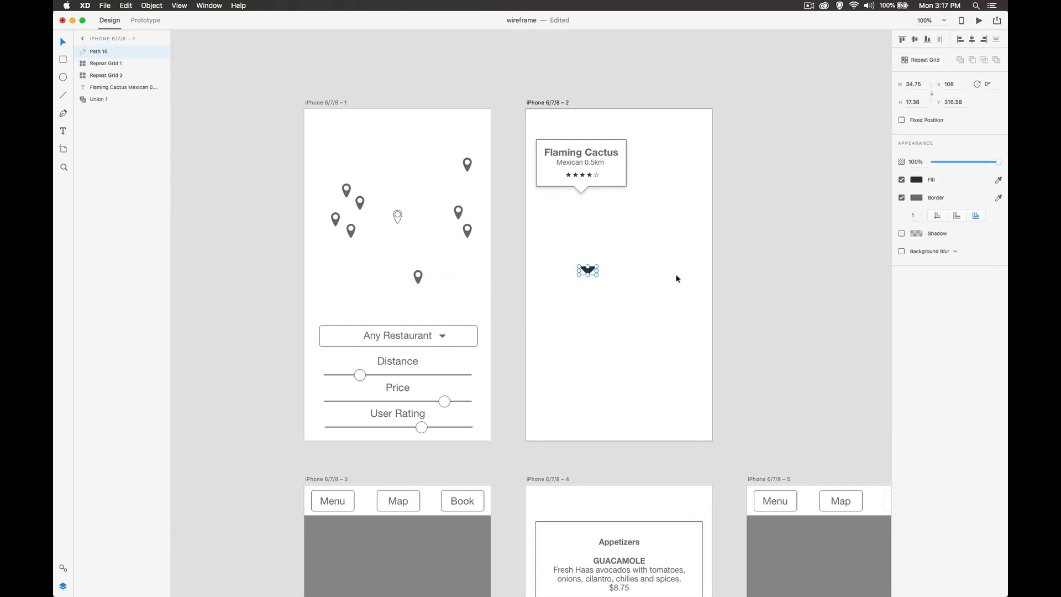
pyautogui.click(916, 179)
pyautogui.moveTo(818, 145); pyautogui.dragTo(785, 126)
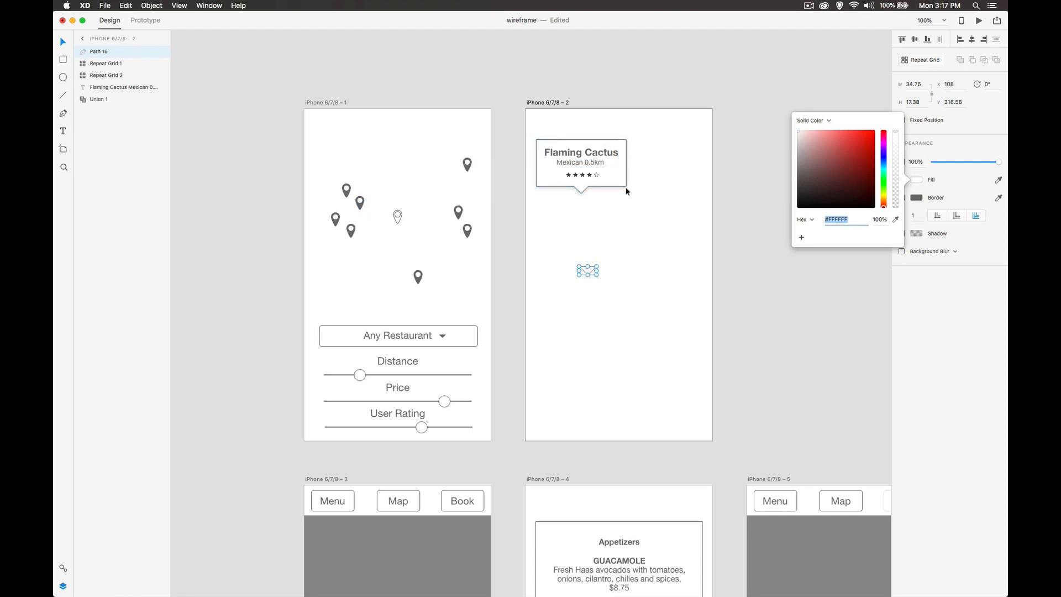
# - Draw a rectangle about 180 × 78 directly above the triangle and align the two shapes on their horizontal centres
pyautogui.press('r')
pyautogui.moveTo(537, 228); pyautogui.dragTo(627, 267)
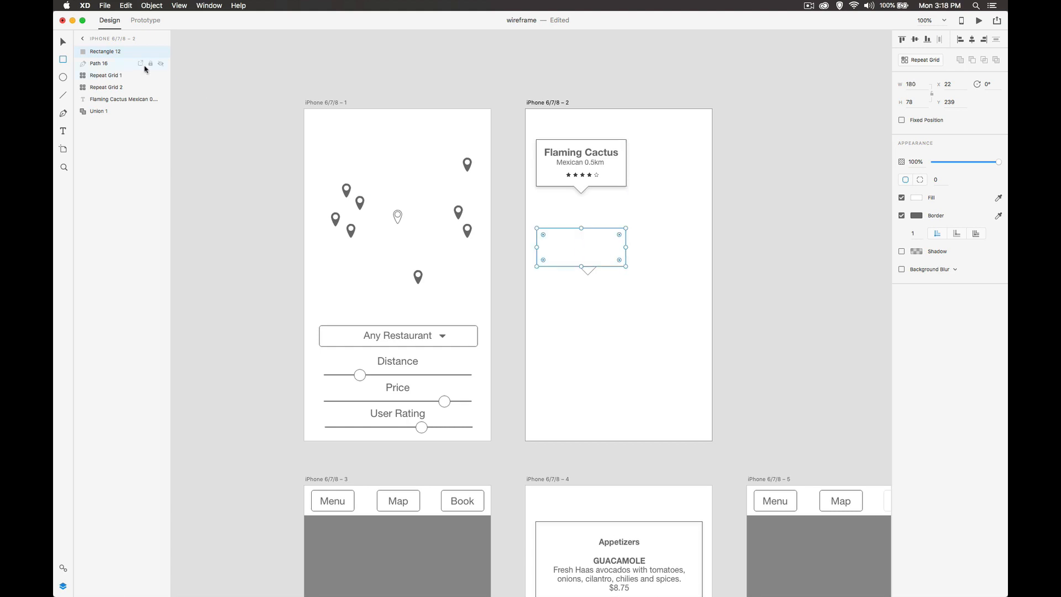
pyautogui.click(63, 42)
pyautogui.keyDown('shift'); pyautogui.click(587, 271); pyautogui.keyUp('shift')
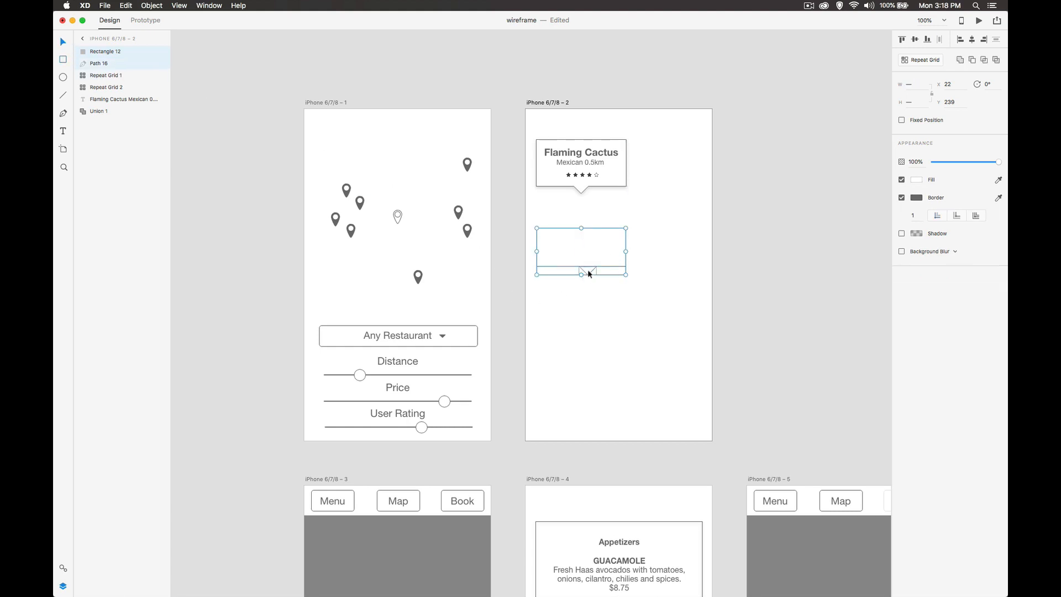
pyautogui.click(972, 39)
pyautogui.click(658, 282)
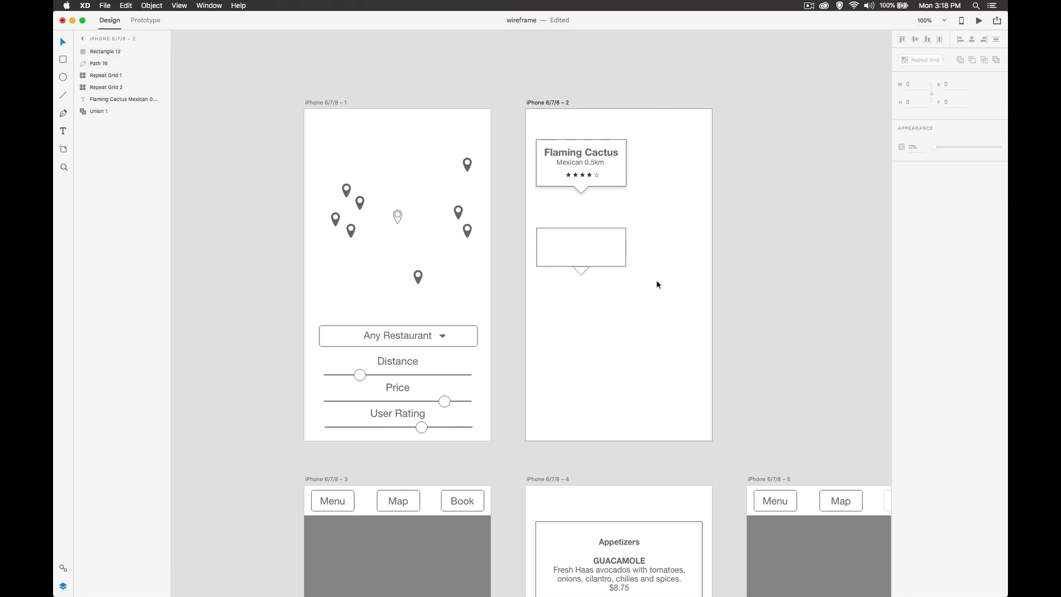
# - Unite the blank rectangle and its triangle into one callout shape with the Add path operation and give it a shadow
pyautogui.click(582, 271)
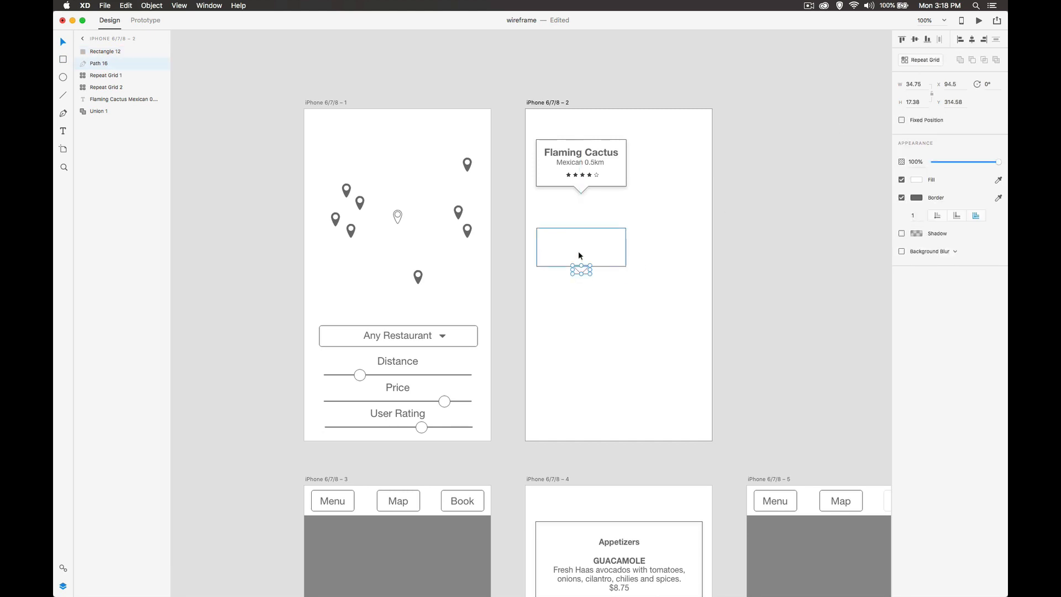
pyautogui.keyDown('shift'); pyautogui.click(576, 247); pyautogui.keyUp('shift')
pyautogui.click(149, 6)
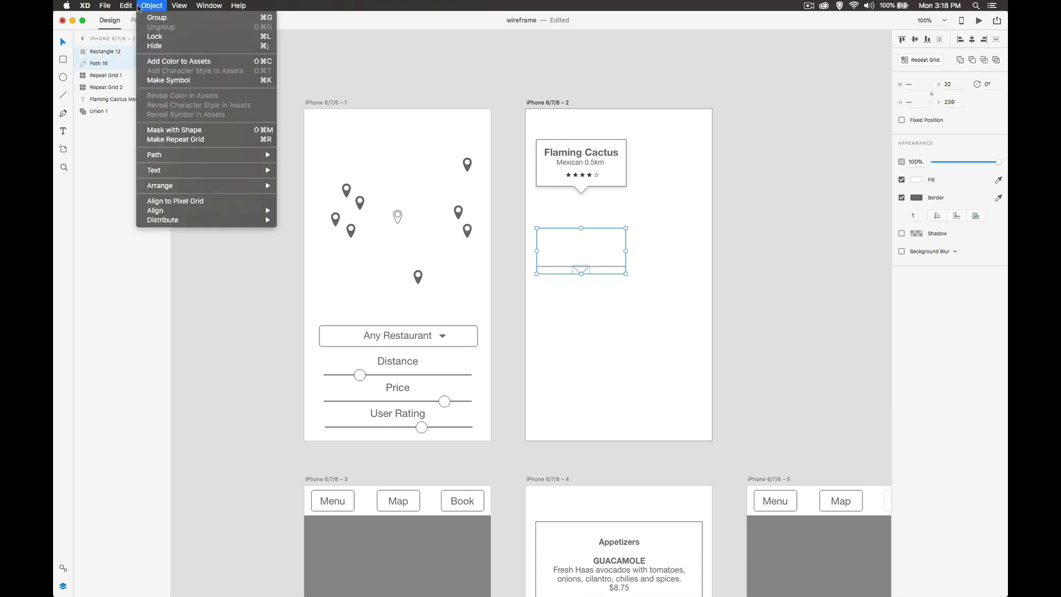
pyautogui.moveTo(206, 157)
pyautogui.click(297, 153)
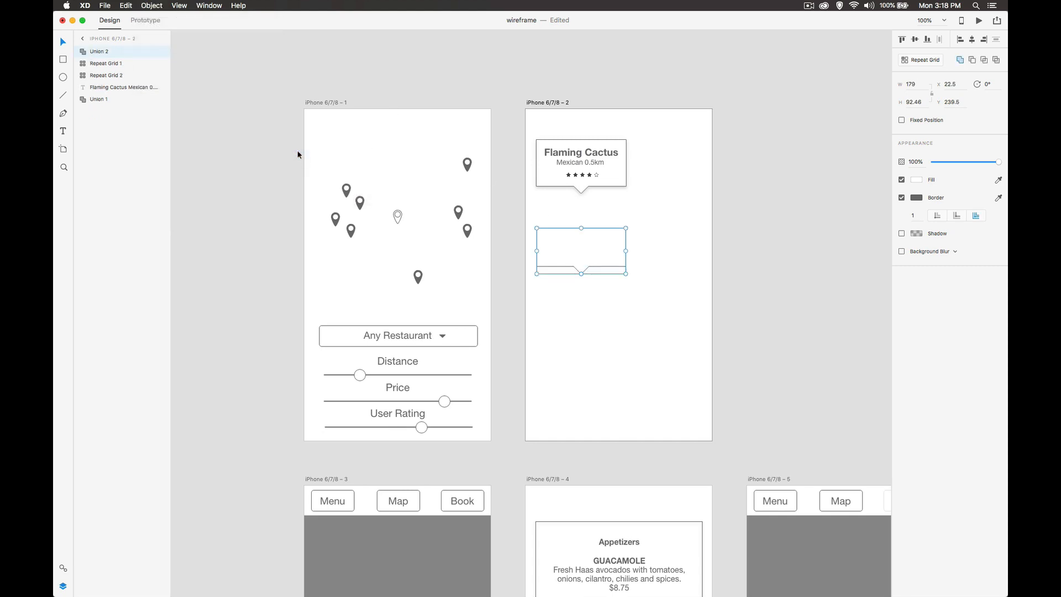
pyautogui.click(902, 233)
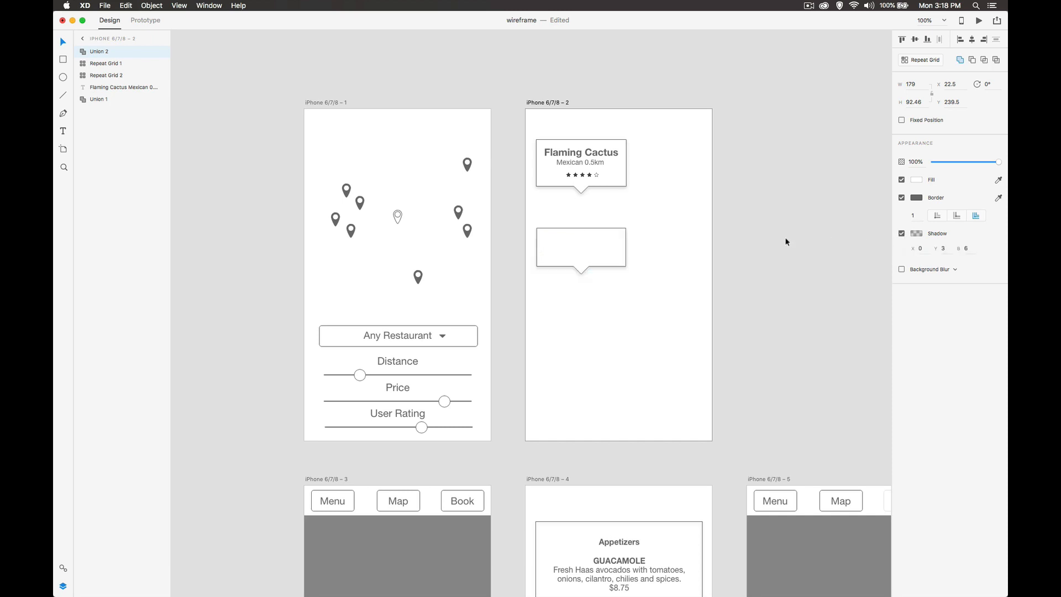
# - Delete the blank practice callout below the Flaming Cactus callout on the second artboard
pyautogui.click(687, 237)
pyautogui.click(627, 243)
pyautogui.press('Delete')
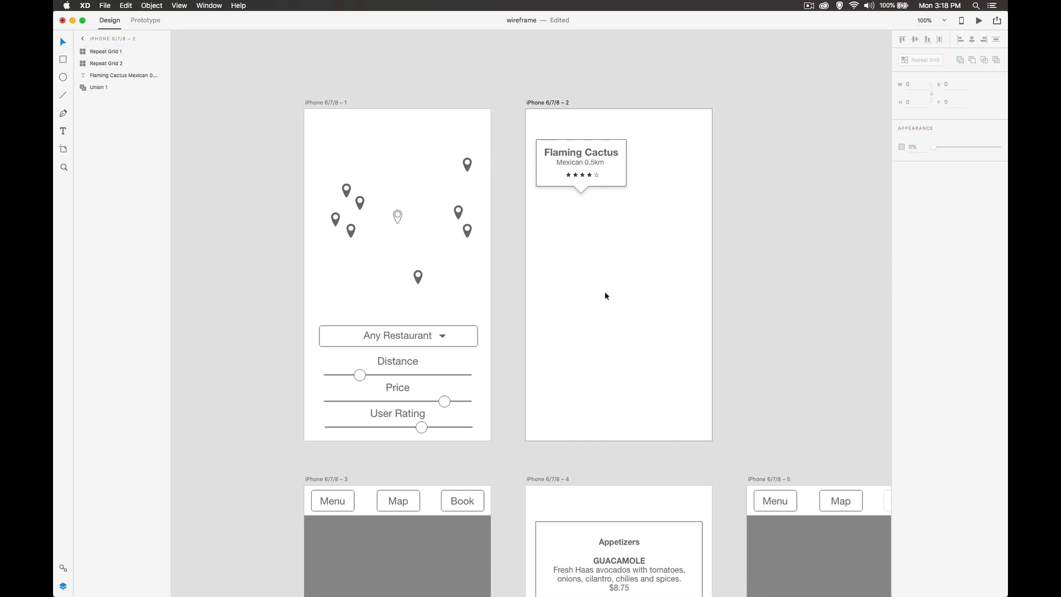
# - Select the rectangle behind the Appetizers menu text on the fourth artboard to inspect its appearance settings
pyautogui.moveTo(601, 354); pyautogui.dragTo(630, 168)
pyautogui.moveTo(620, 279); pyautogui.dragTo(602, 114)
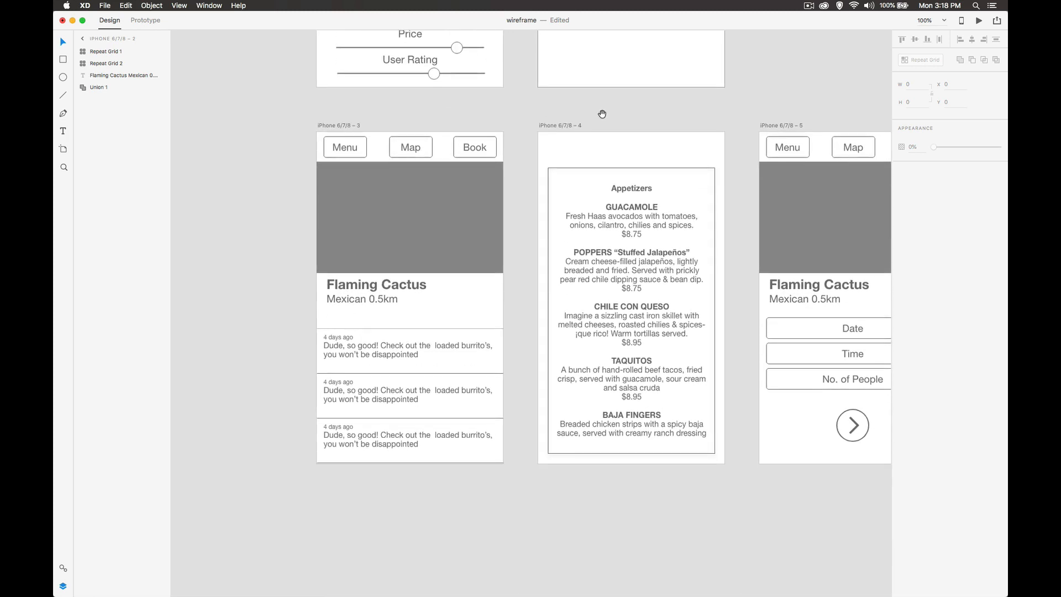
pyautogui.click(570, 174)
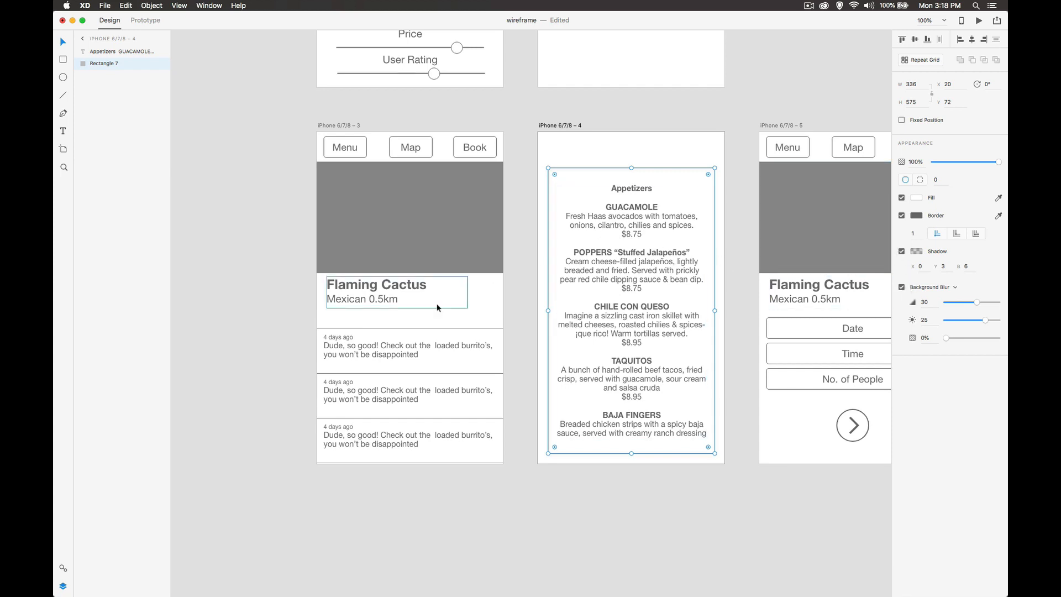
# - Draw a horizontal line about 312 long on the pasteboard beside the third artboard
pyautogui.moveTo(426, 327); pyautogui.dragTo(525, 295)
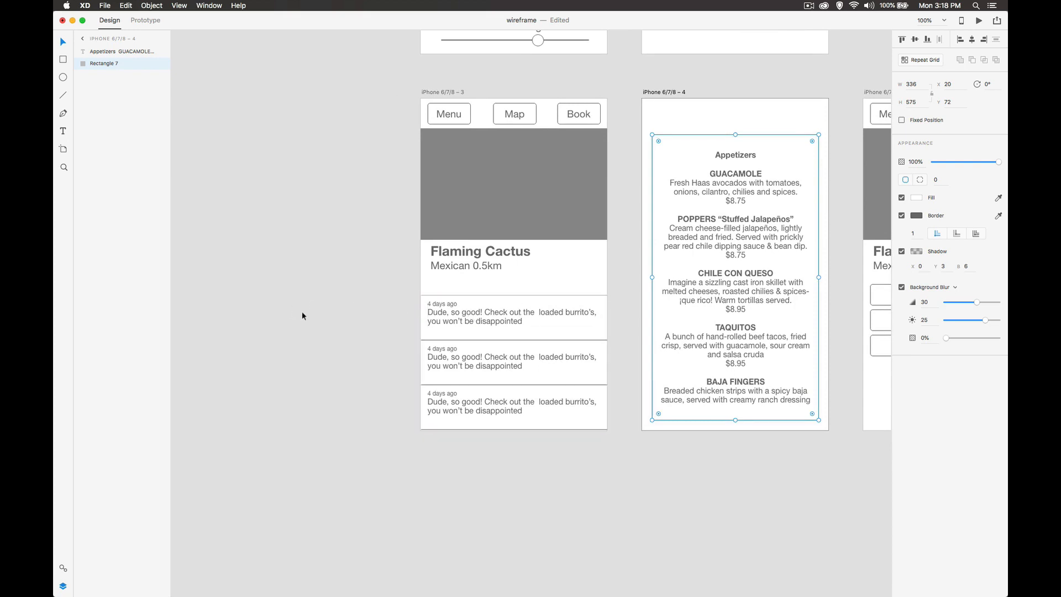
pyautogui.press('l')
pyautogui.moveTo(208, 281); pyautogui.dragTo(362, 281)
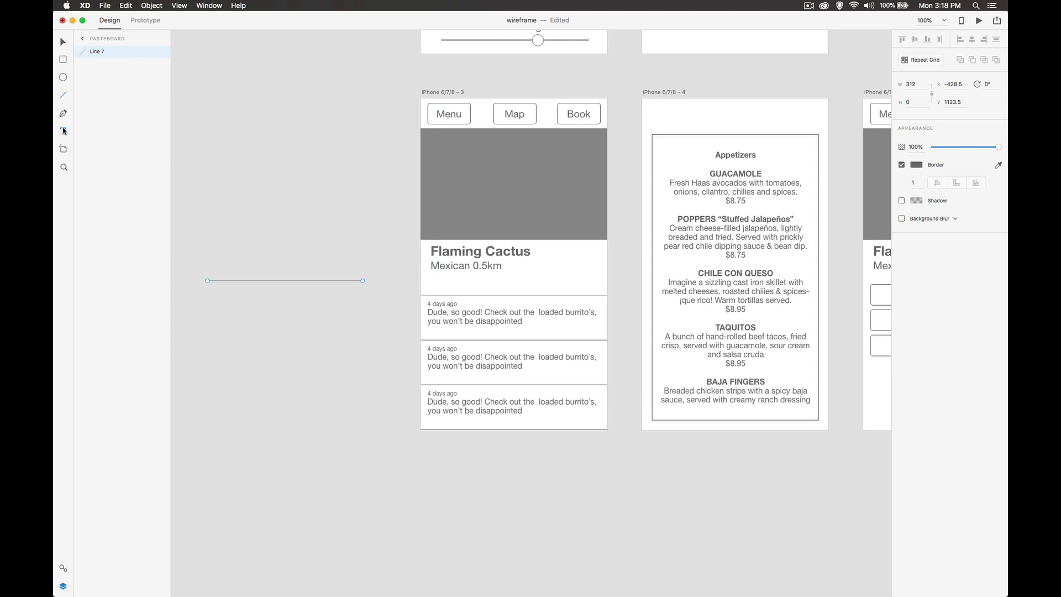
# - Add an area text box about 308 × 72 beneath the line and fill it with three lines of random filler characters
pyautogui.moveTo(210, 295); pyautogui.dragTo(365, 329)
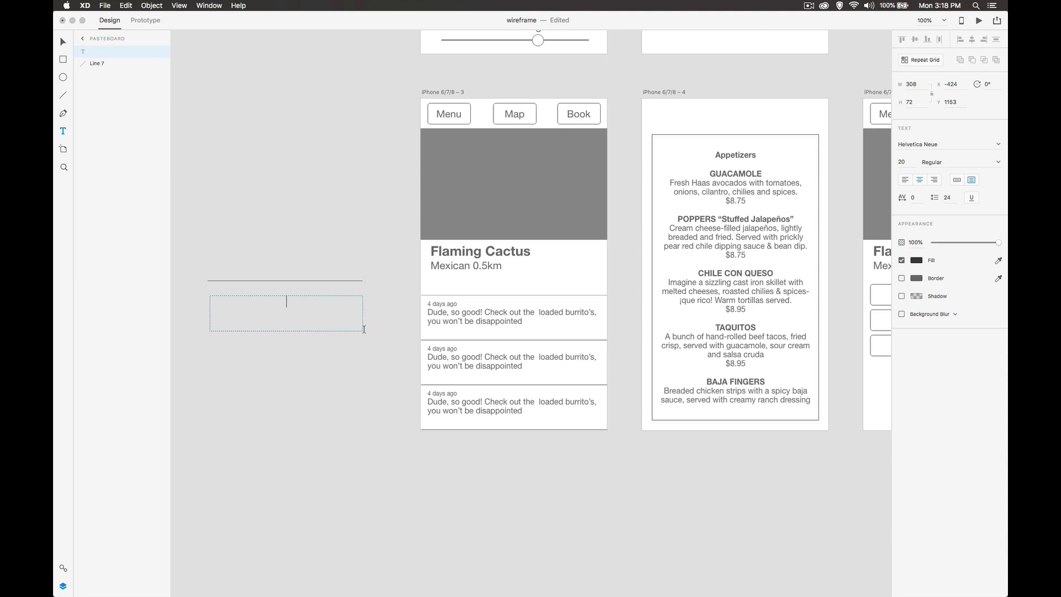
pyautogui.write('dkfjdlkfnkjdanfkj dkfndalhjbfouyregtf')
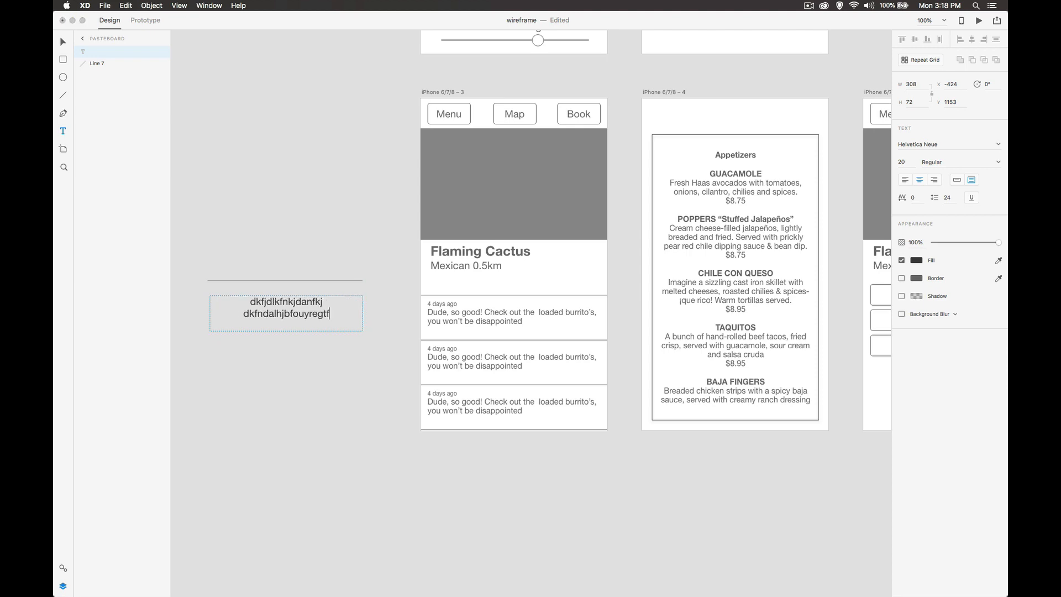
pyautogui.write('iuhibv orhgur8gutrsyp9vgspn8')
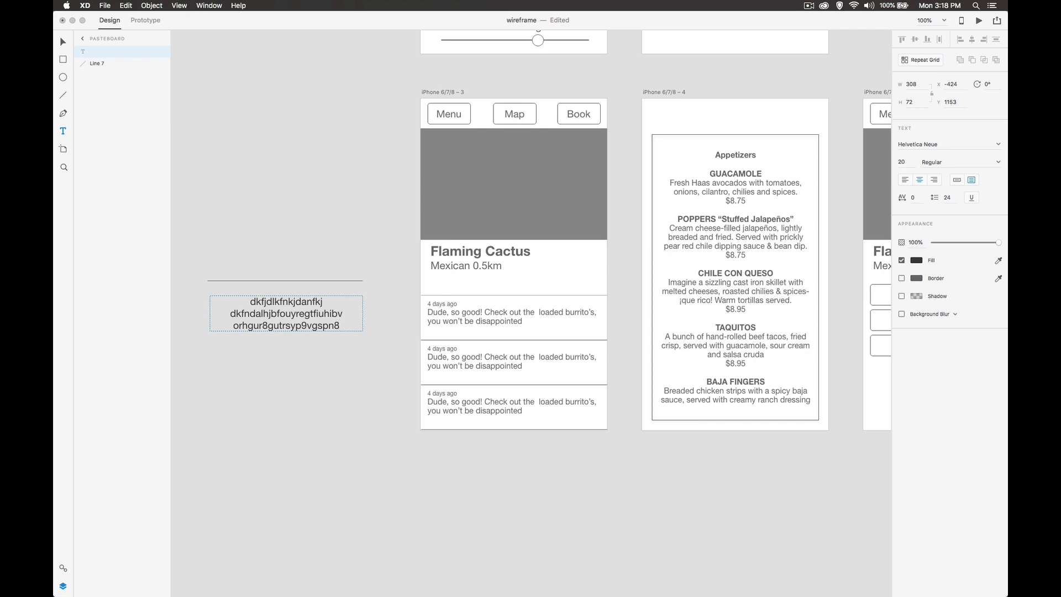
pyautogui.press('super+a')
pyautogui.click(63, 42)
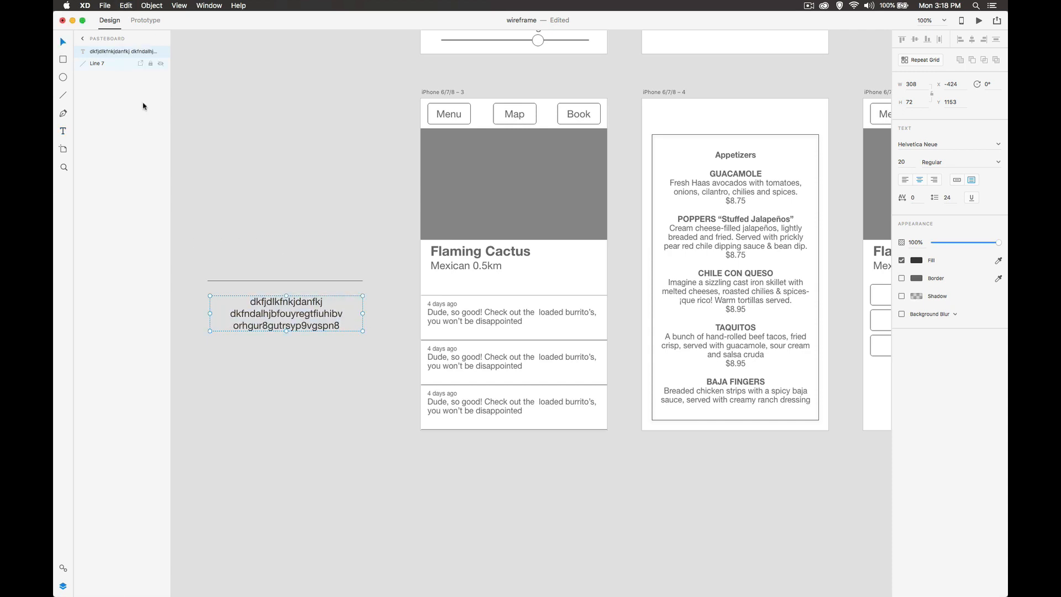
# - Turn the line and filler text into a repeat grid, extend it downward to about 397 high, and delete the grid
pyautogui.keyDown('shift'); pyautogui.click(335, 280); pyautogui.keyUp('shift')
pyautogui.click(918, 59)
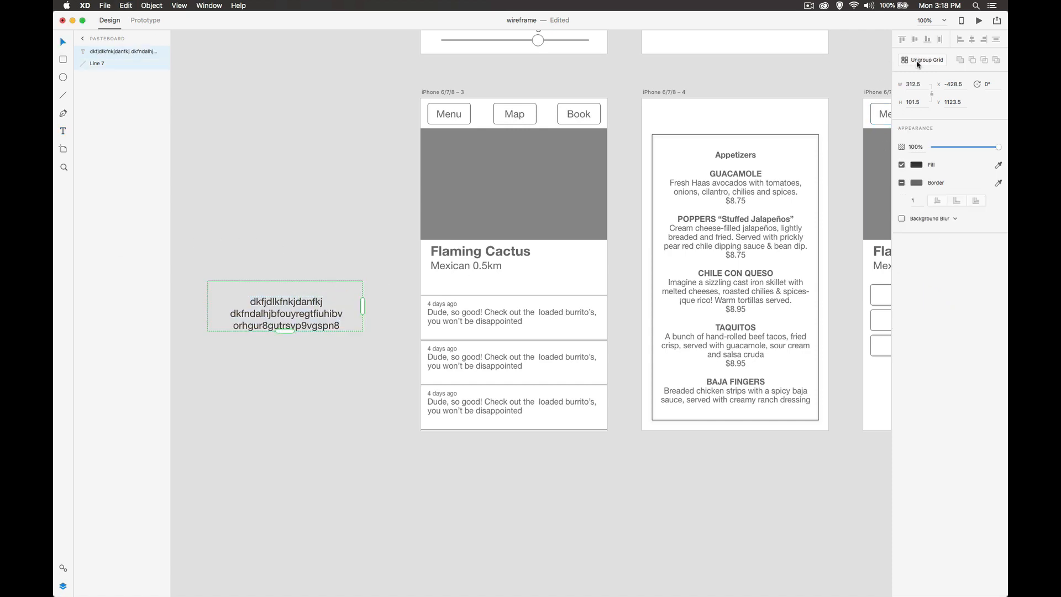
pyautogui.moveTo(285, 331); pyautogui.dragTo(292, 478)
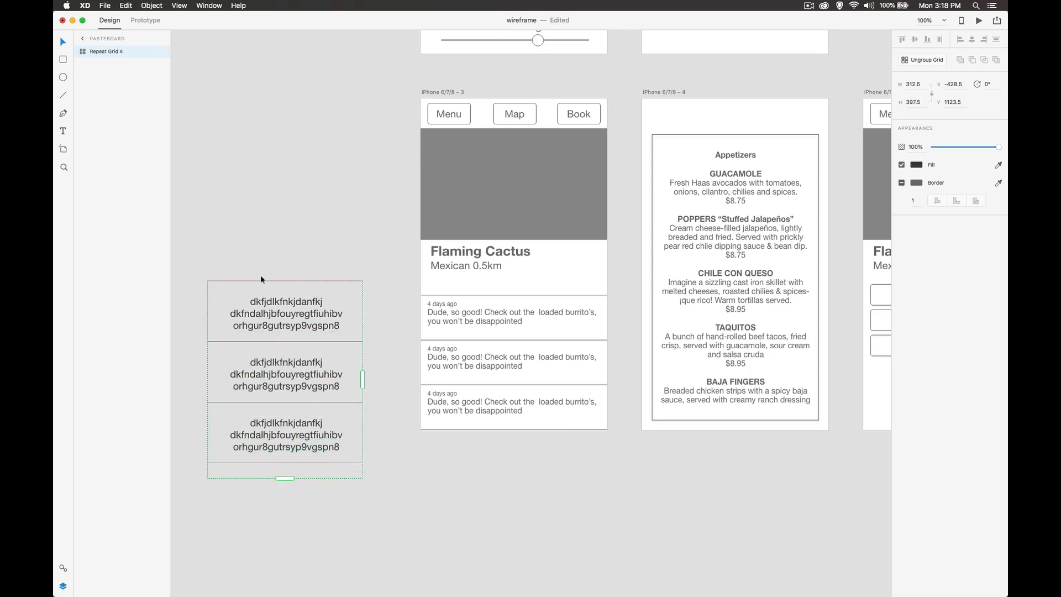
pyautogui.press('Delete')
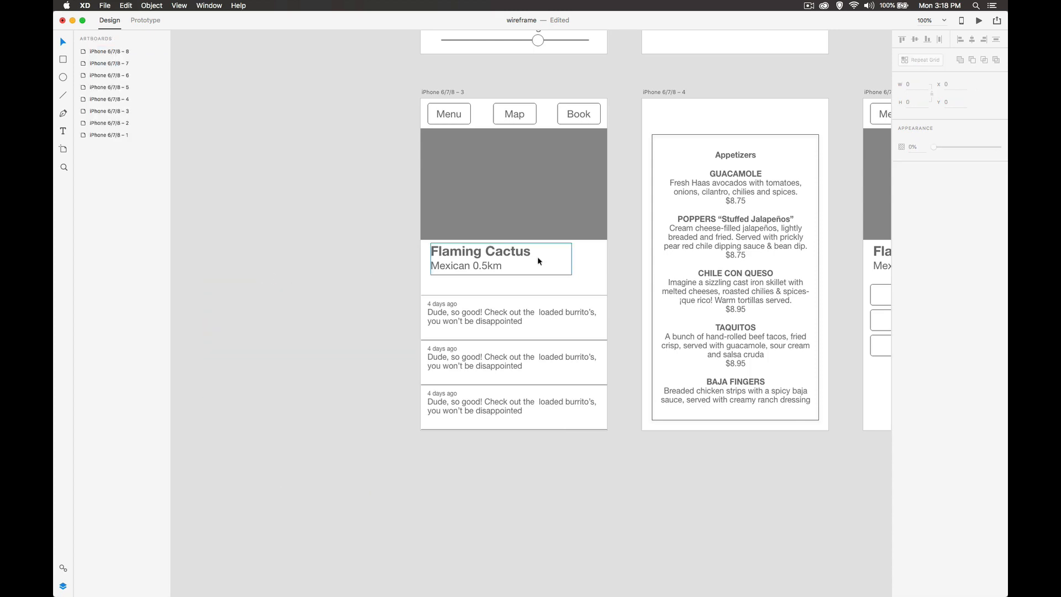
# - Examine the review, menu, booking, confirmation and directions artboards, followed by the overall wireframe layout
pyautogui.moveTo(530, 264); pyautogui.dragTo(436, 330)
pyautogui.moveTo(644, 233); pyautogui.dragTo(517, 271)
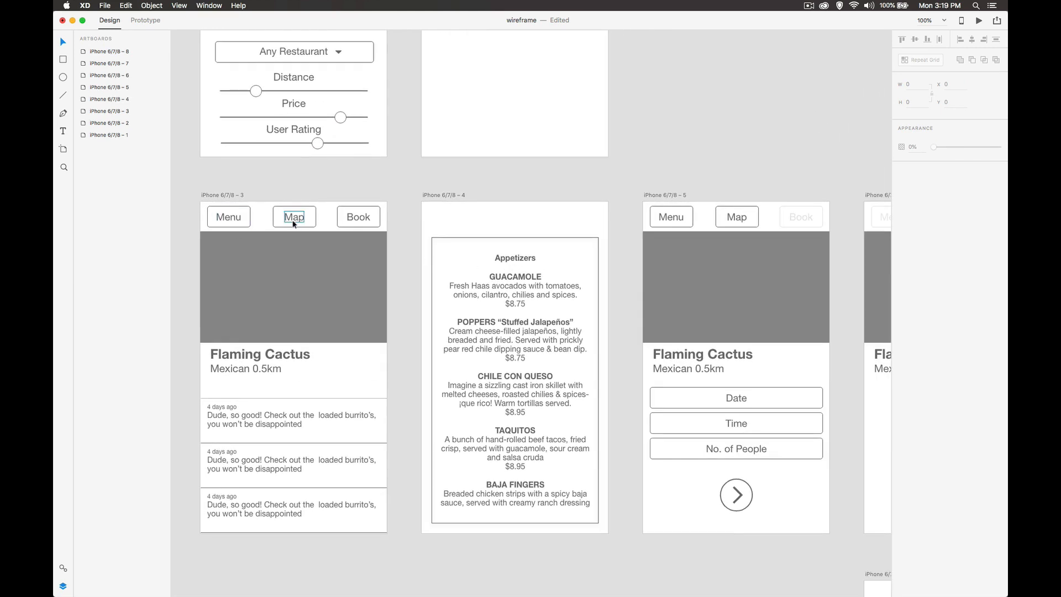
pyautogui.moveTo(587, 218); pyautogui.dragTo(571, 149)
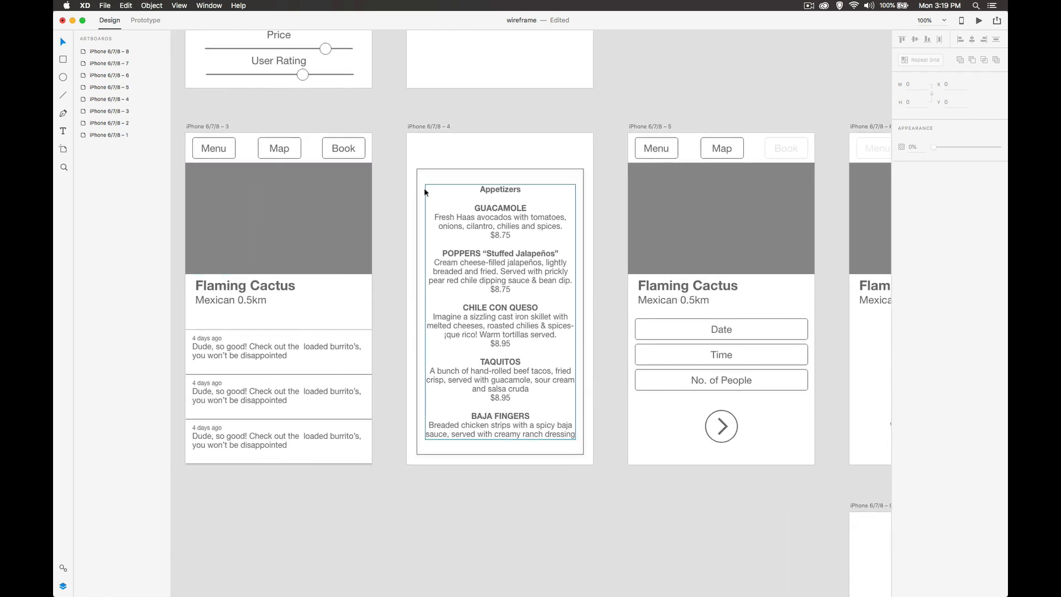
pyautogui.moveTo(644, 229); pyautogui.dragTo(421, 202)
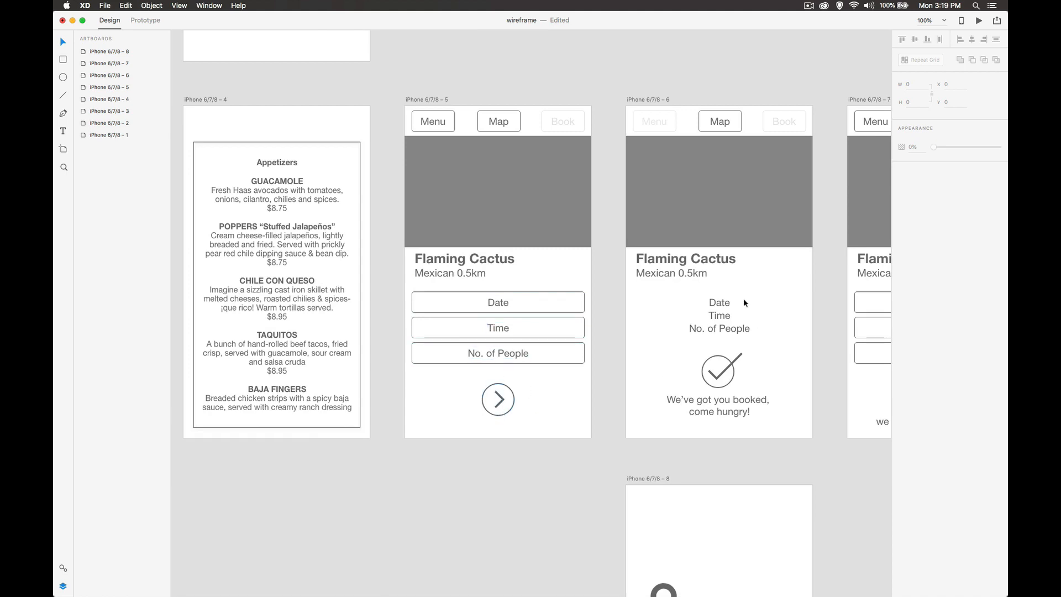
pyautogui.scroll(-6, 756, 362)
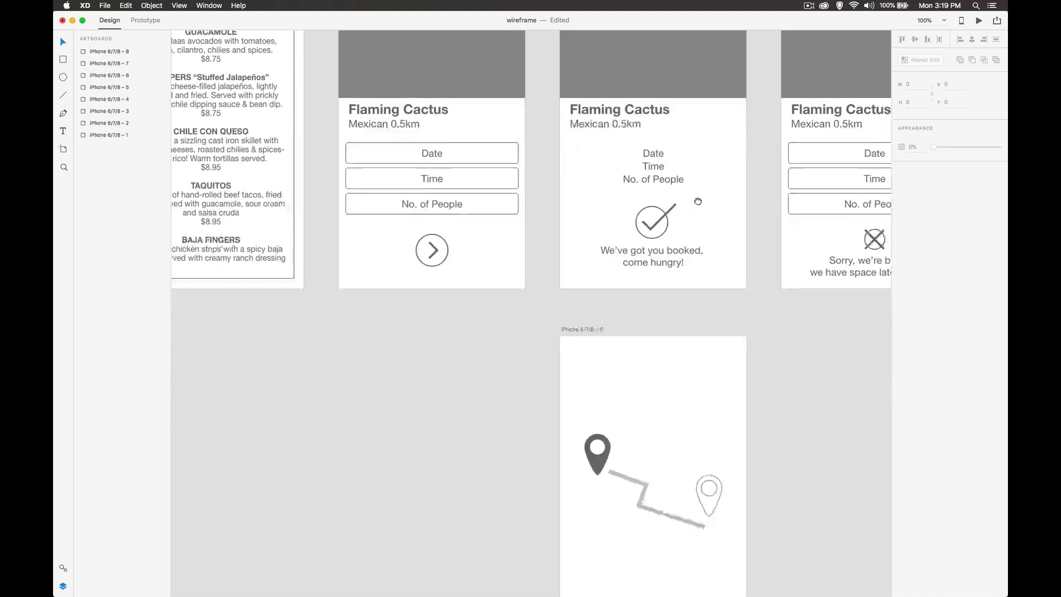
pyautogui.moveTo(647, 427); pyautogui.dragTo(613, 545)
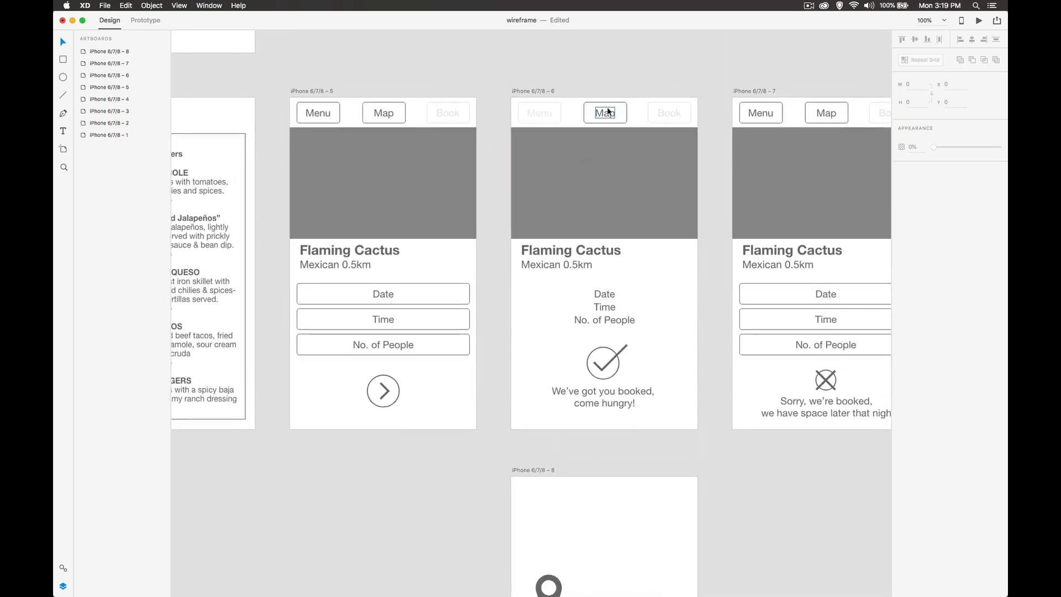
pyautogui.moveTo(679, 302); pyautogui.dragTo(474, 256)
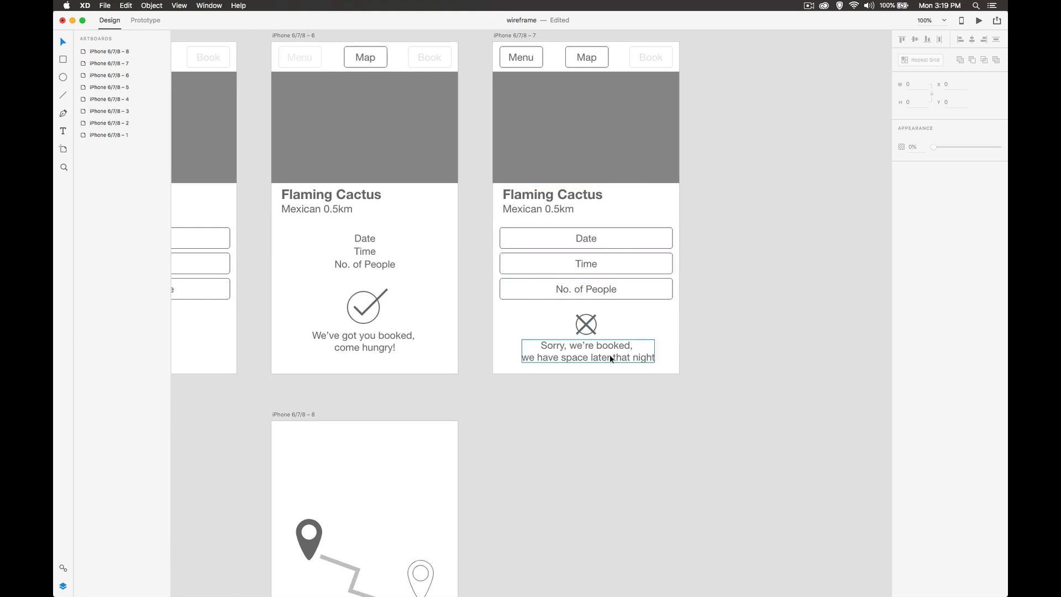
pyautogui.moveTo(495, 220); pyautogui.dragTo(616, 296)
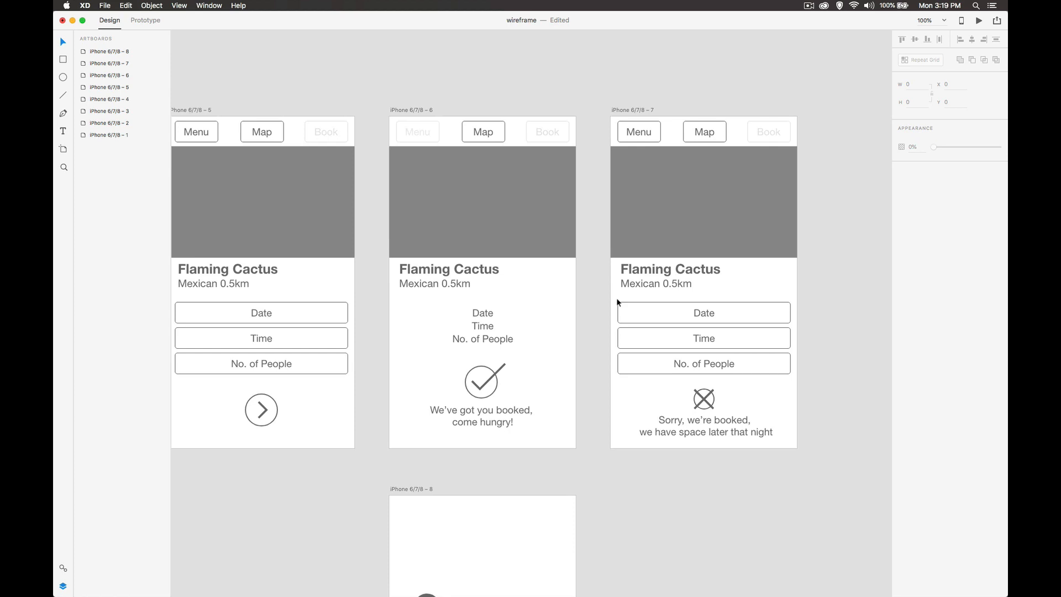
pyautogui.hscroll(-10, 354, 91)
pyautogui.scroll(4, 354, 91)
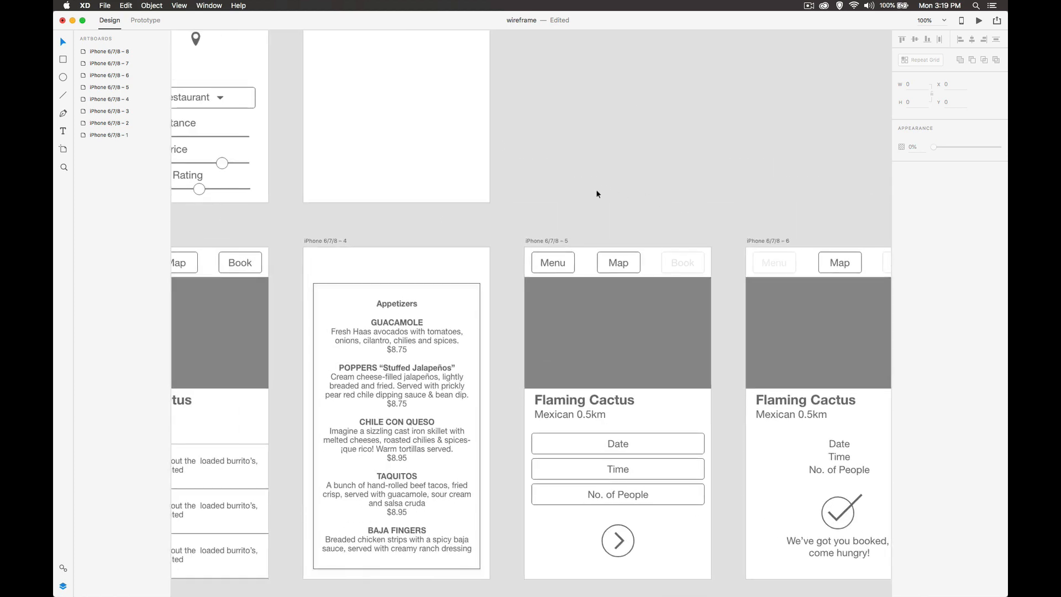
pyautogui.press('super+minus')
pyautogui.moveTo(587, 173); pyautogui.dragTo(550, 143)
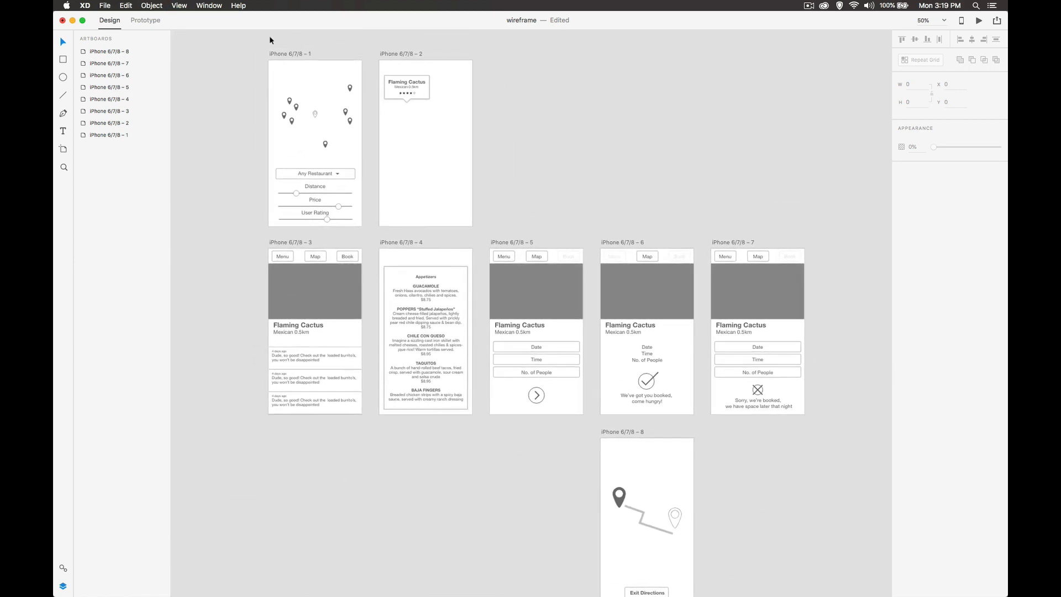
# - In Prototype mode, link the filled map pin nearest the upper left of the outlined pin to artboard iPhone 6/7/8 – 2 as an overlay
pyautogui.click(142, 22)
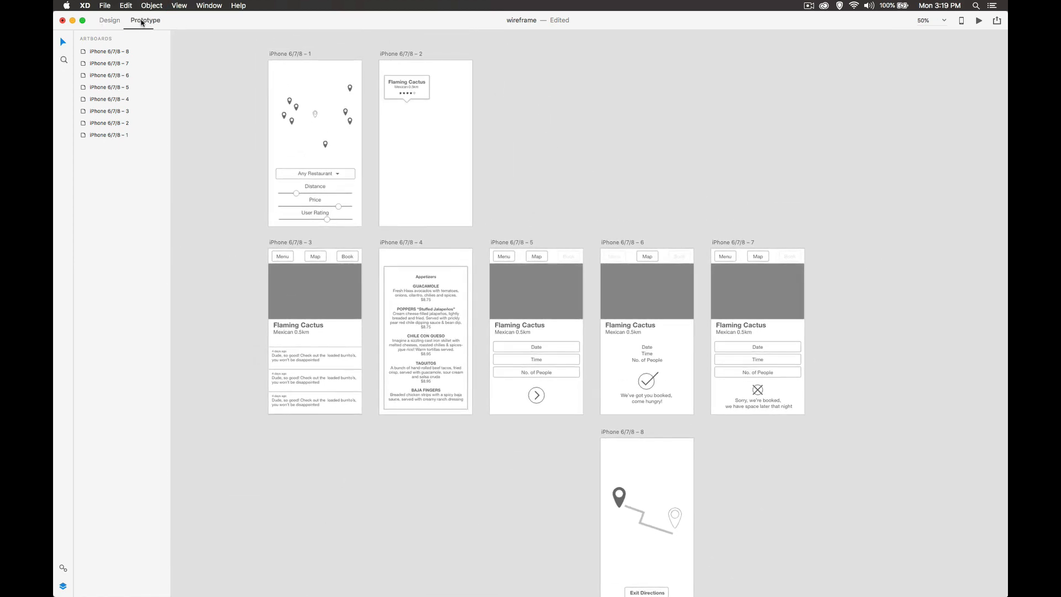
pyautogui.click(296, 108)
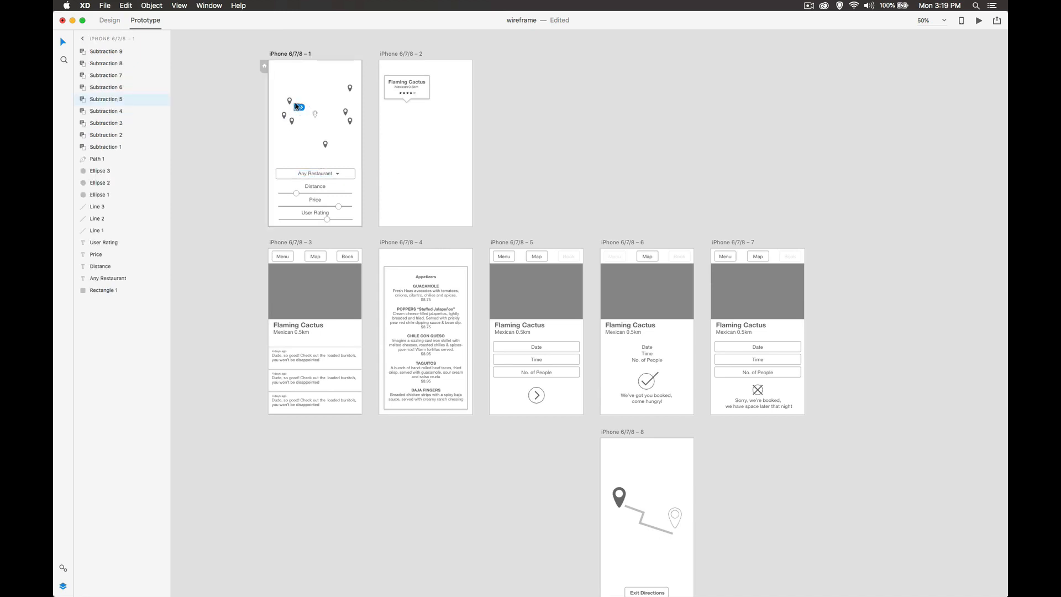
pyautogui.moveTo(297, 110); pyautogui.dragTo(386, 108)
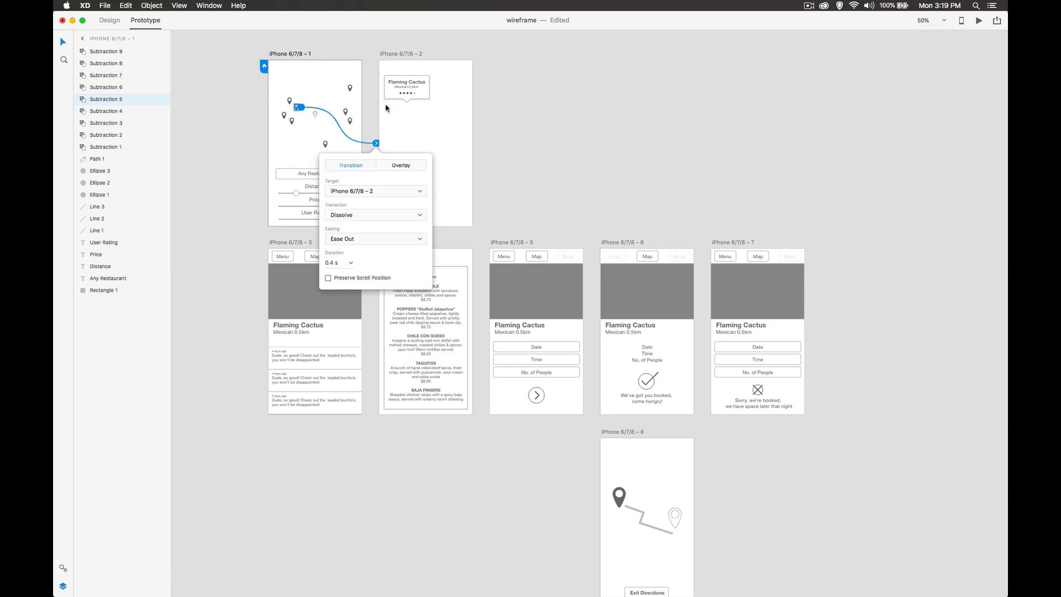
pyautogui.click(402, 166)
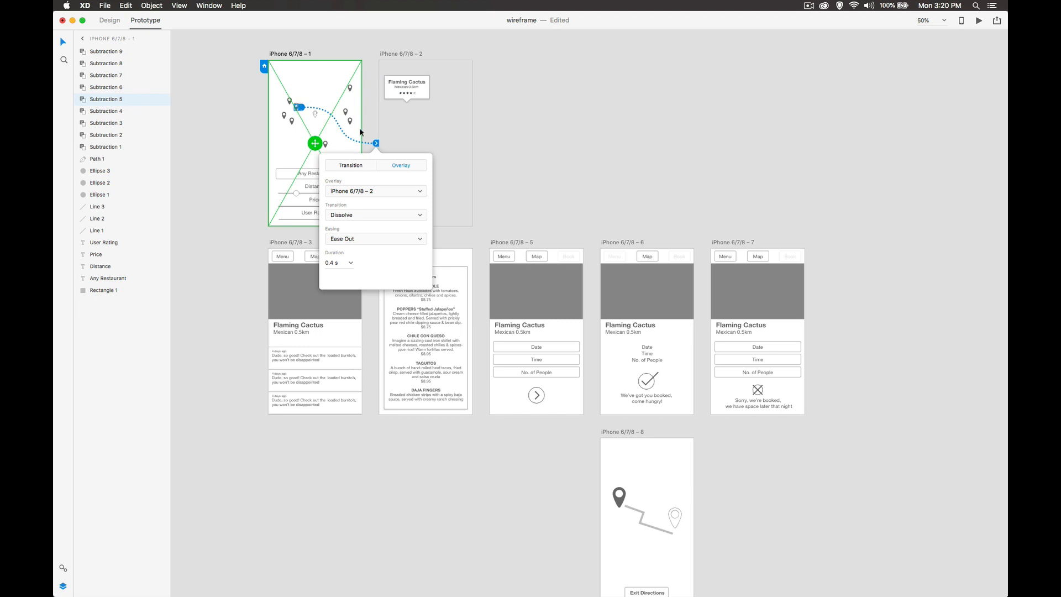
pyautogui.click(545, 126)
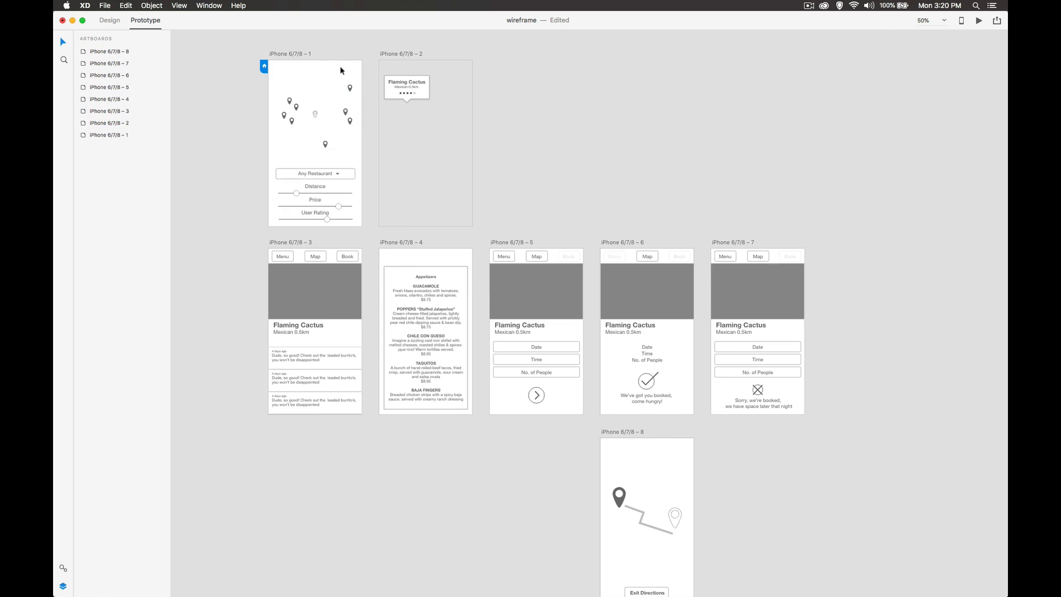
# - Preview the prototype from the first artboard, test opening and dismissing the Flaming Cactus overlay from its pin, and close the preview
pyautogui.click(340, 65)
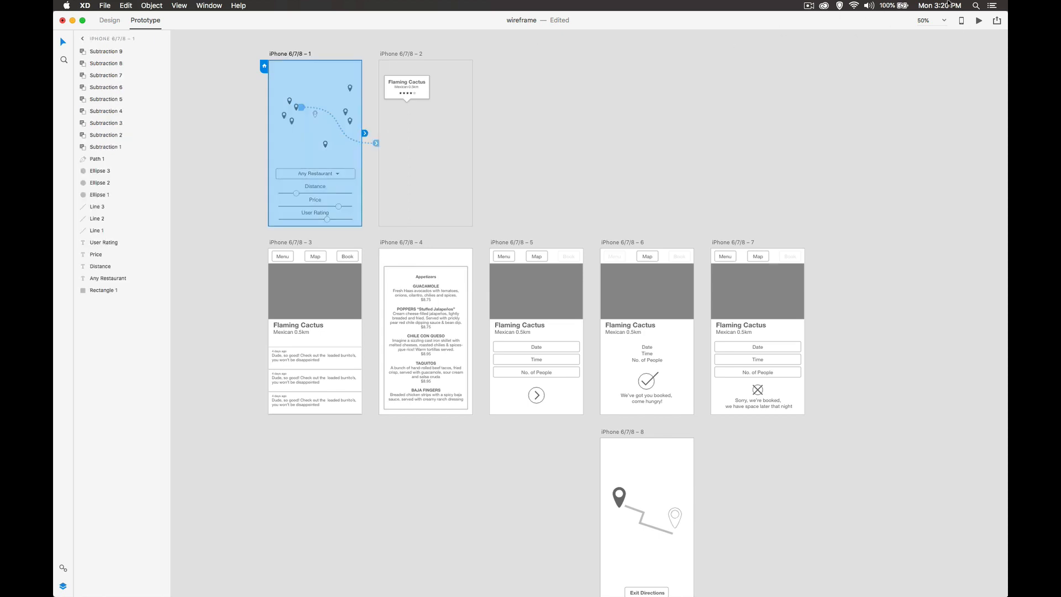
pyautogui.click(979, 21)
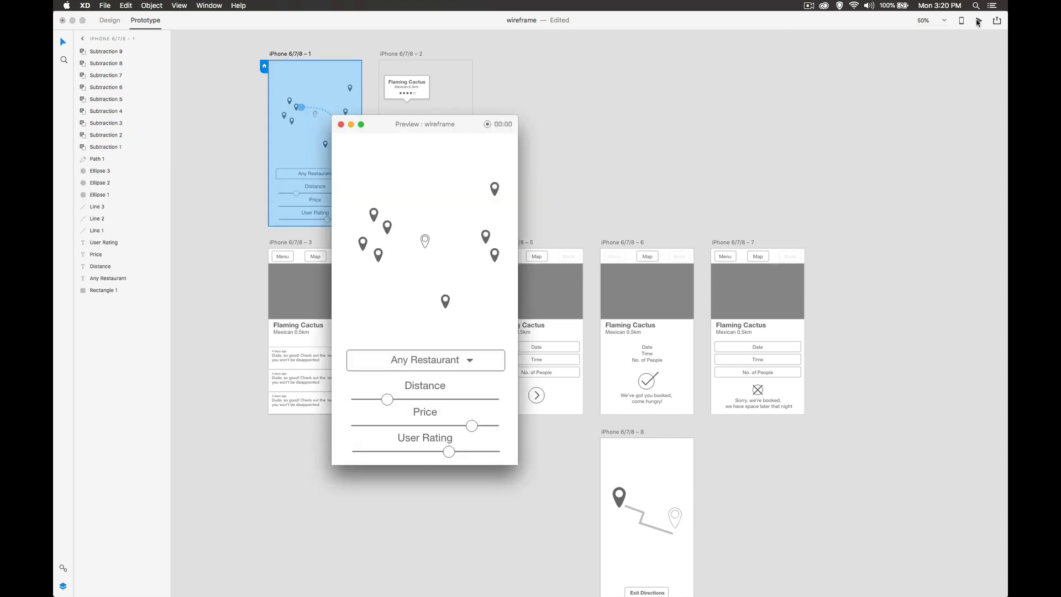
pyautogui.click(390, 231)
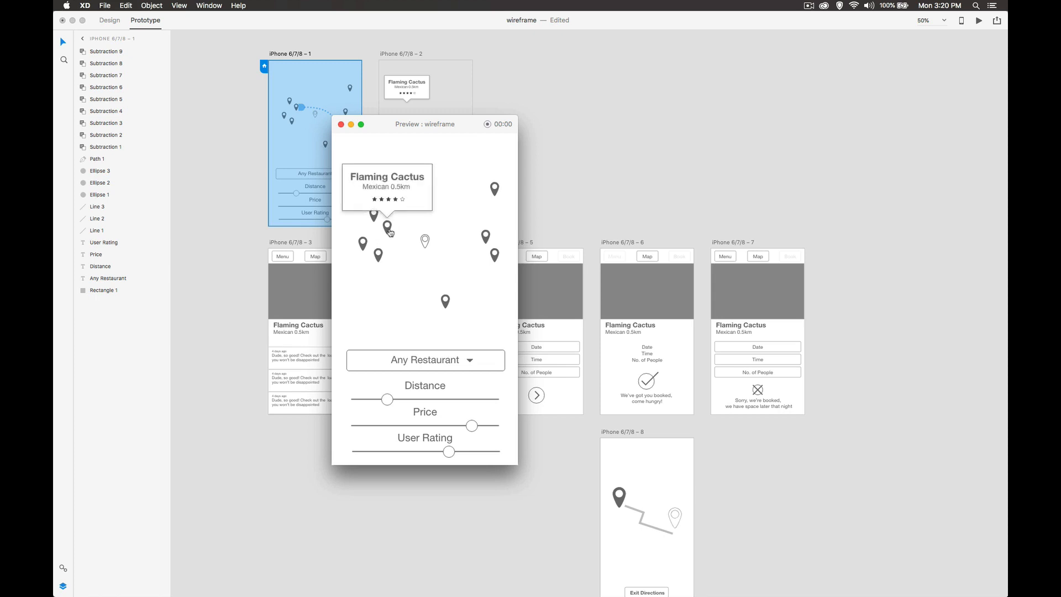
pyautogui.click(452, 193)
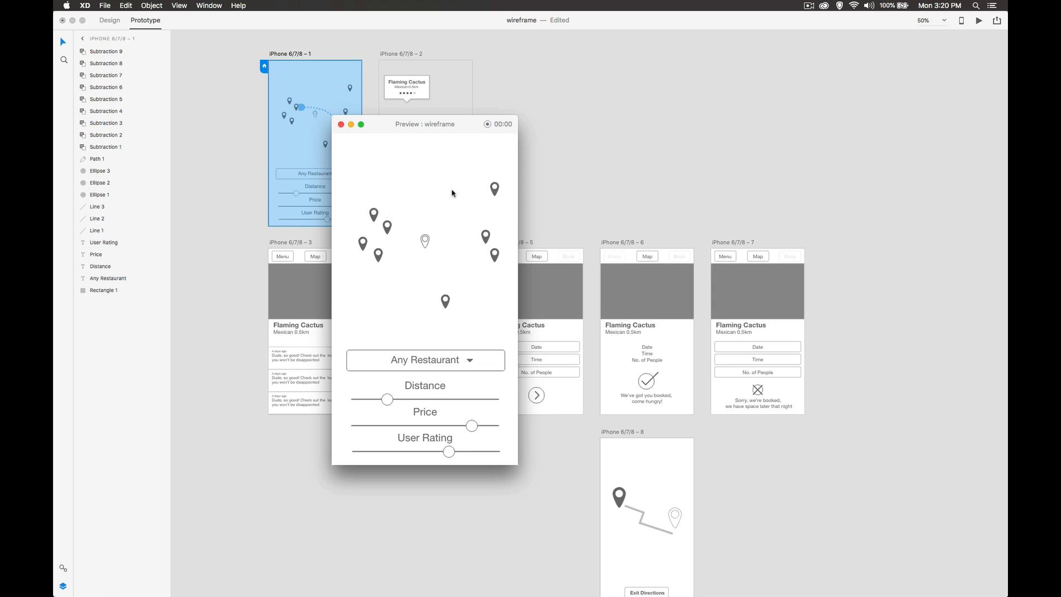
pyautogui.click(341, 125)
# - Link the Flaming Cactus callout to artboard iPhone 6/7/8 – 3 with a Push Left transition and Ease Out easing
pyautogui.click(393, 95)
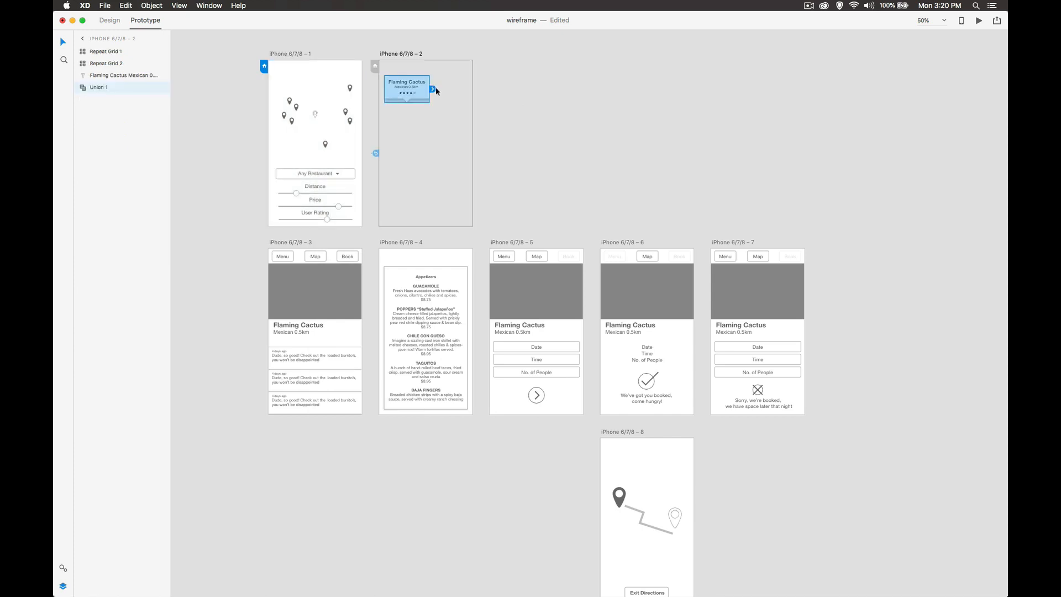
pyautogui.moveTo(434, 91); pyautogui.dragTo(333, 253)
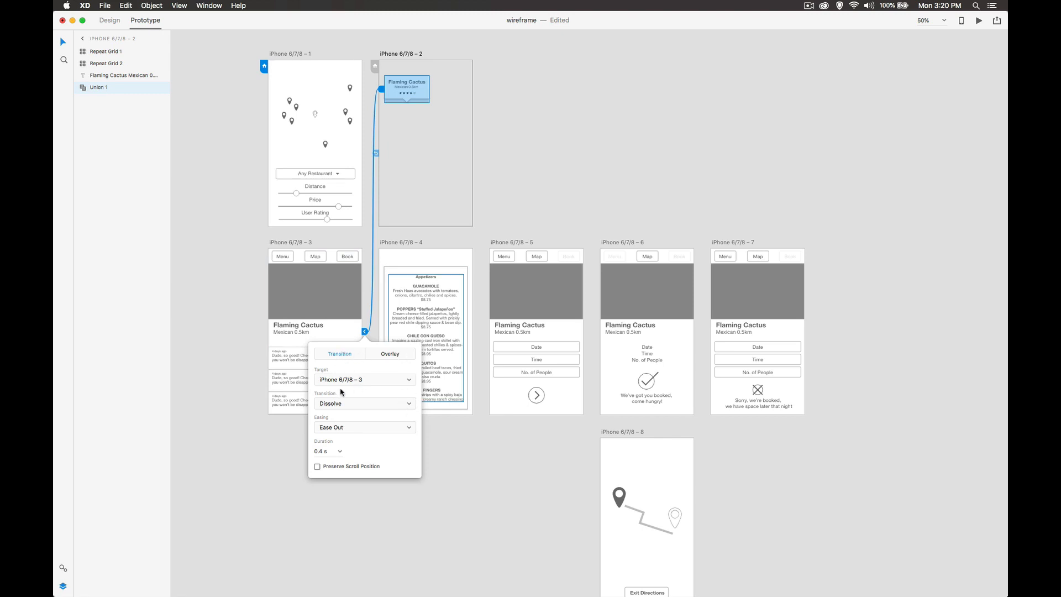
pyautogui.click(348, 429)
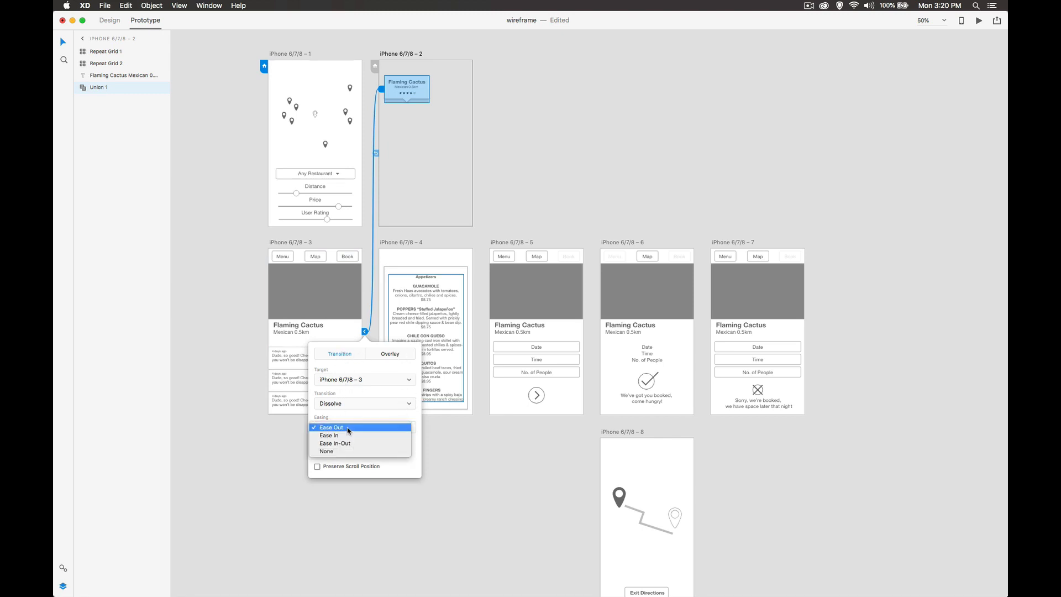
pyautogui.click(351, 427)
pyautogui.click(355, 404)
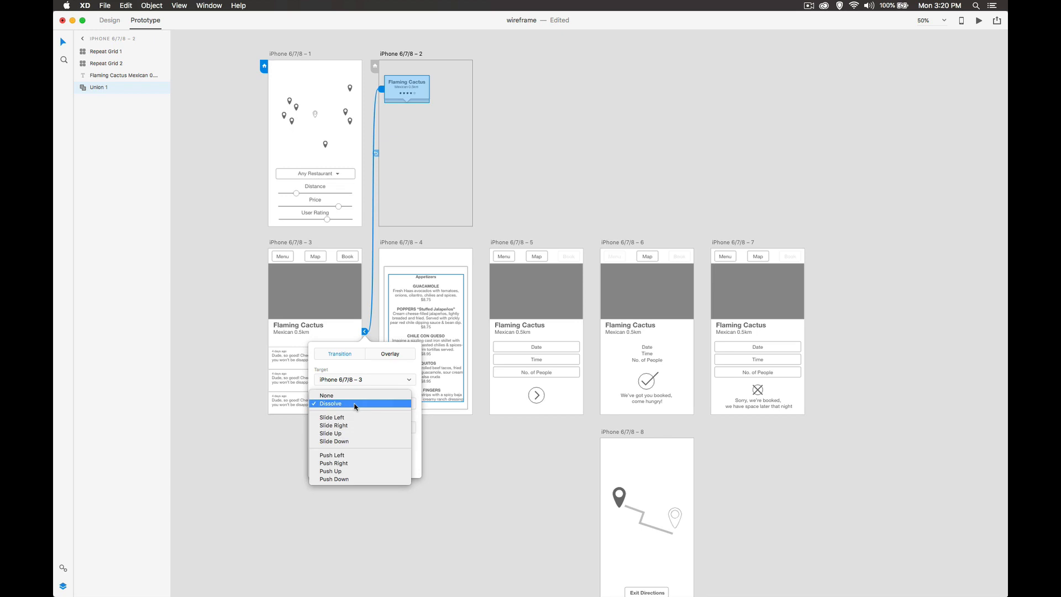
pyautogui.click(352, 419)
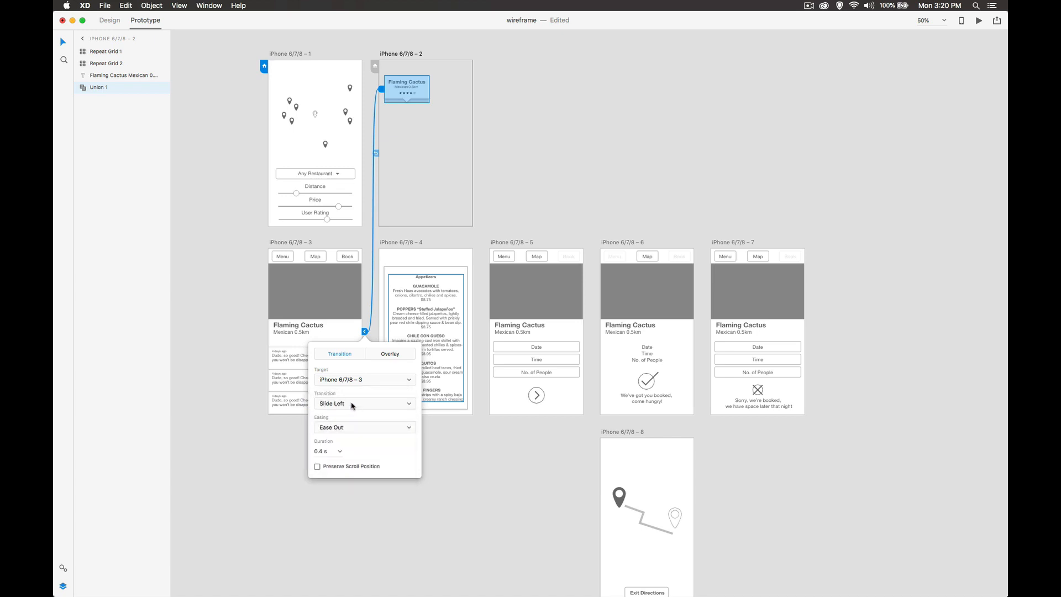
pyautogui.click(352, 406)
pyautogui.click(346, 445)
# - Preview the prototype from the first artboard, test the path from pin to callout to restaurant page, and close the preview
pyautogui.click(357, 82)
pyautogui.click(979, 21)
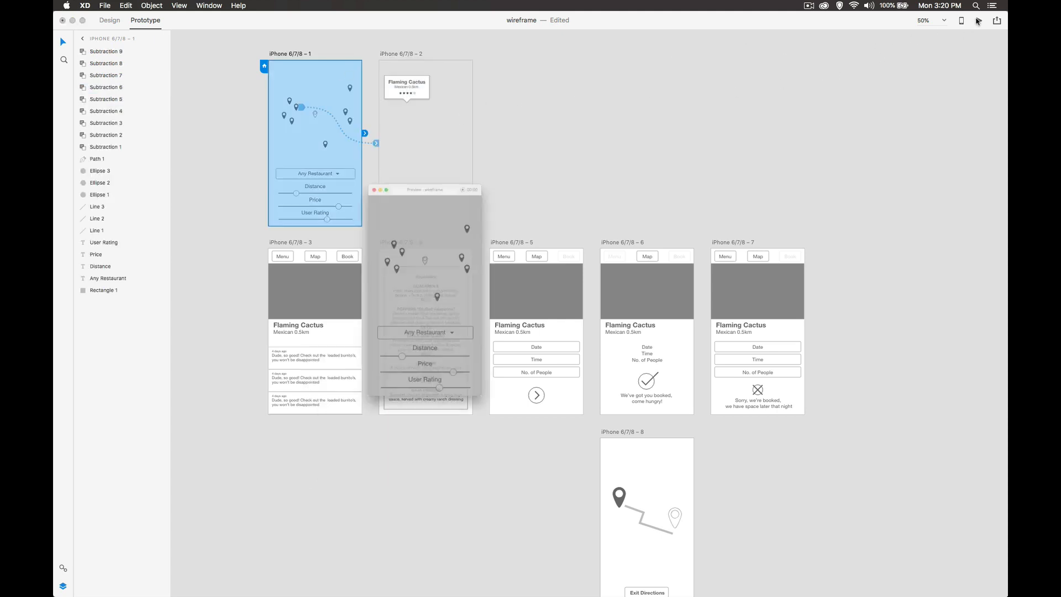
pyautogui.click(387, 228)
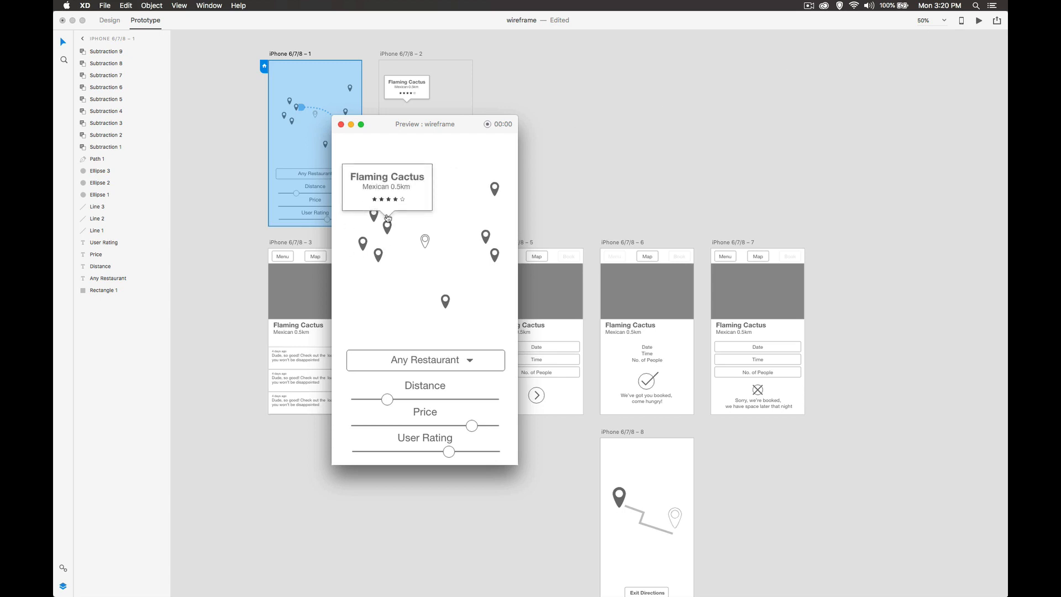
pyautogui.click(383, 182)
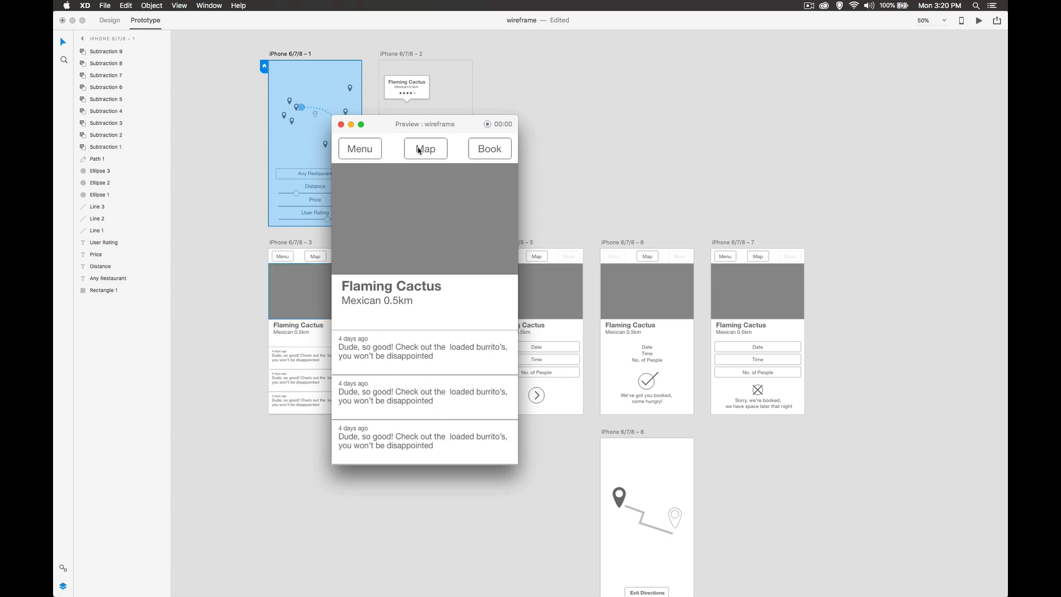
pyautogui.click(341, 124)
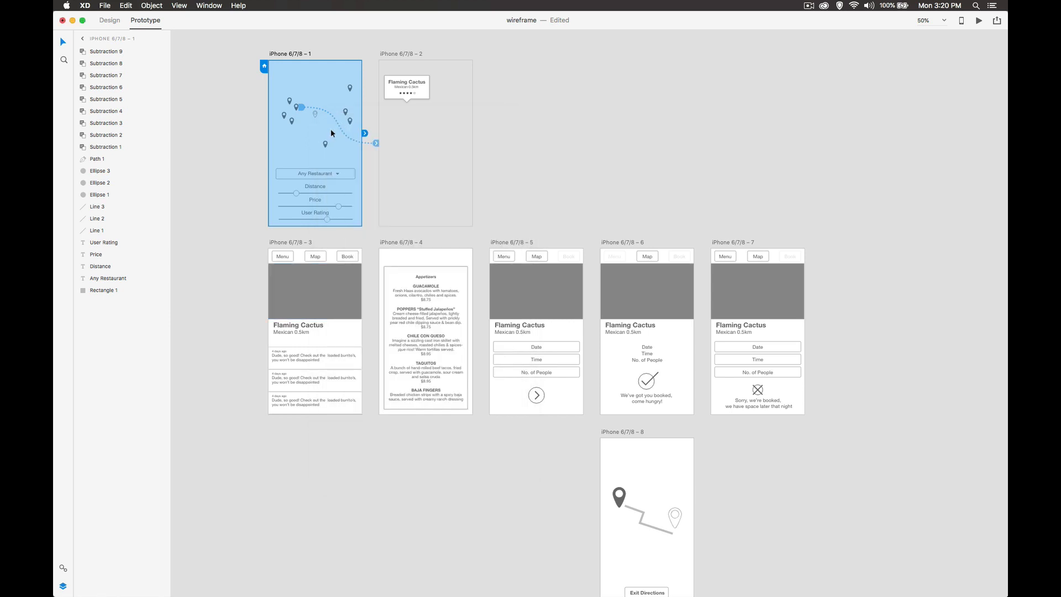
# - Link the Menu button on artboard iPhone 6/7/8 – 3 to iPhone 6/7/8 – 4 as an overlay with a Dissolve transition
pyautogui.click(280, 255)
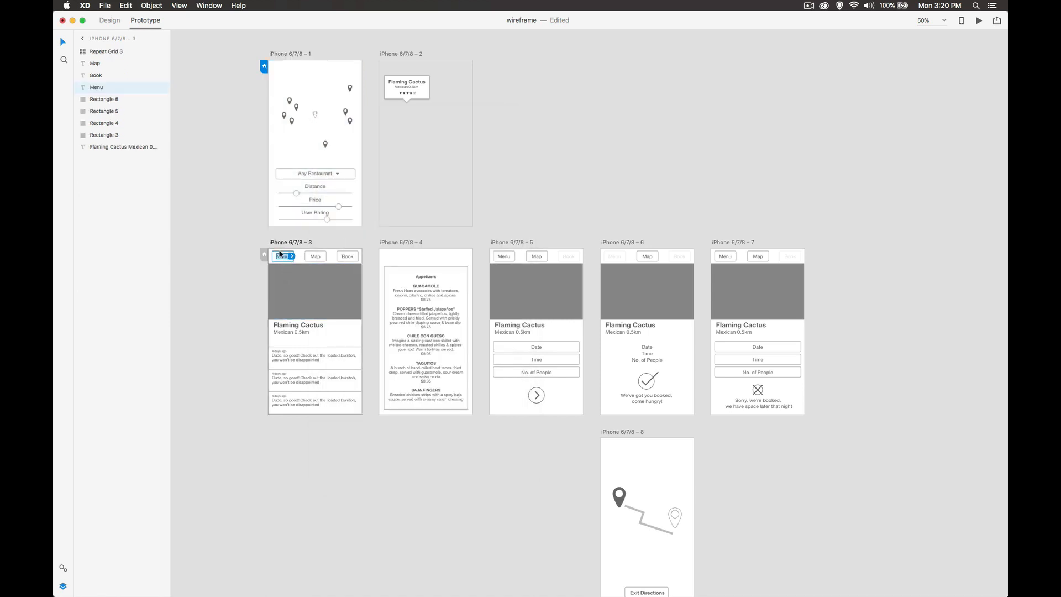
pyautogui.moveTo(297, 256); pyautogui.dragTo(381, 303)
pyautogui.click(400, 354)
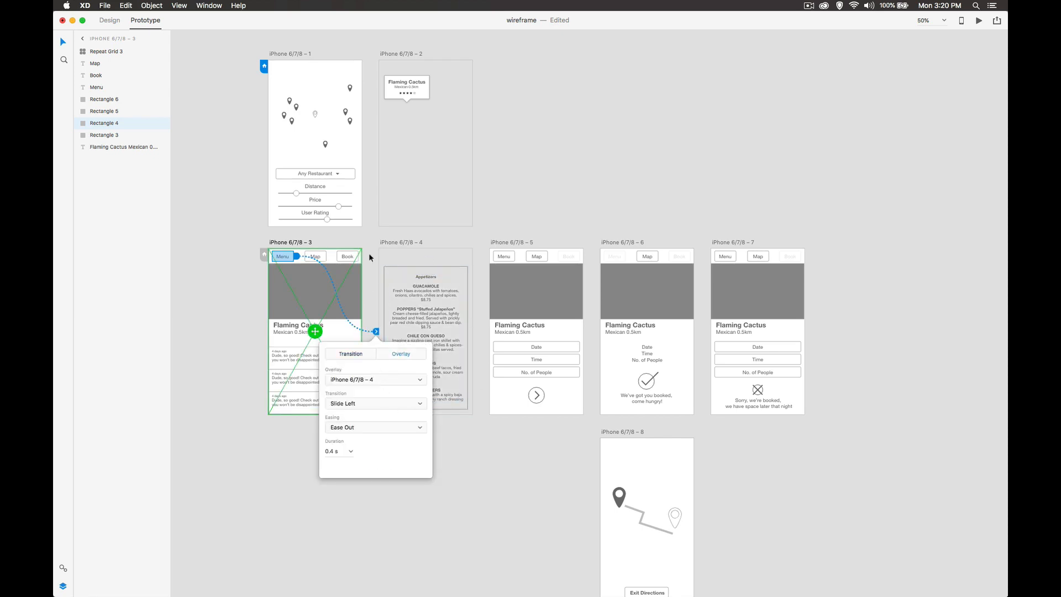
pyautogui.click(367, 407)
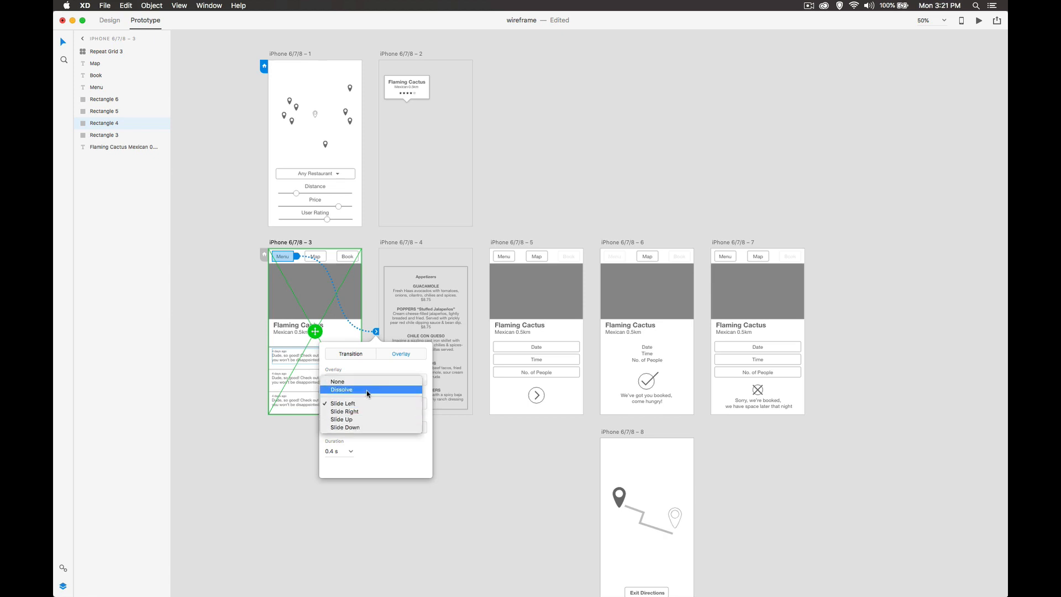
pyautogui.click(367, 392)
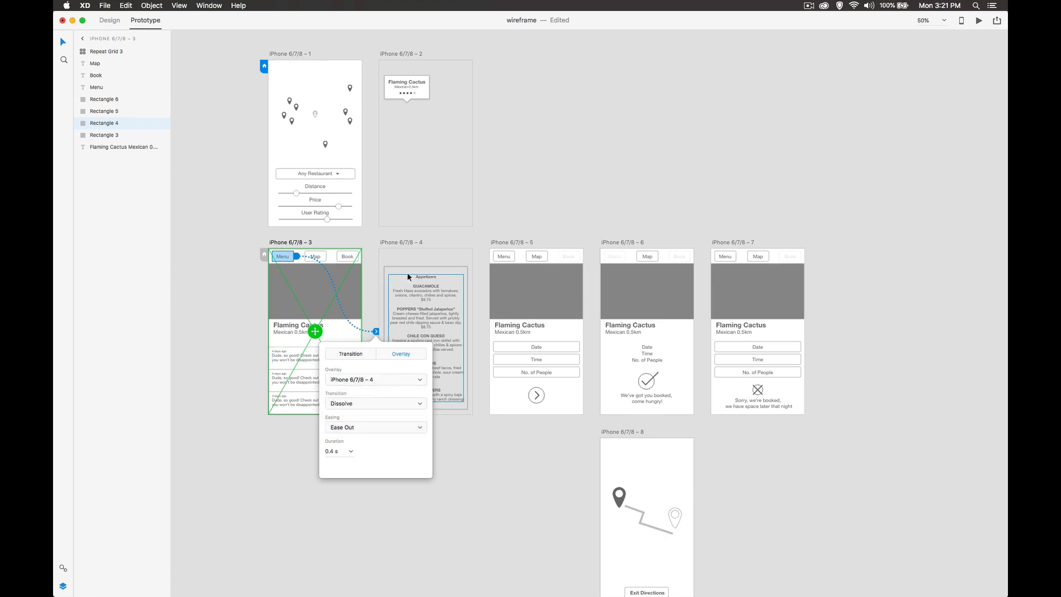
# - Preview the prototype from artboard iPhone 6/7/8 – 3, test opening and dismissing the menu overlay, and close the preview
pyautogui.click(314, 283)
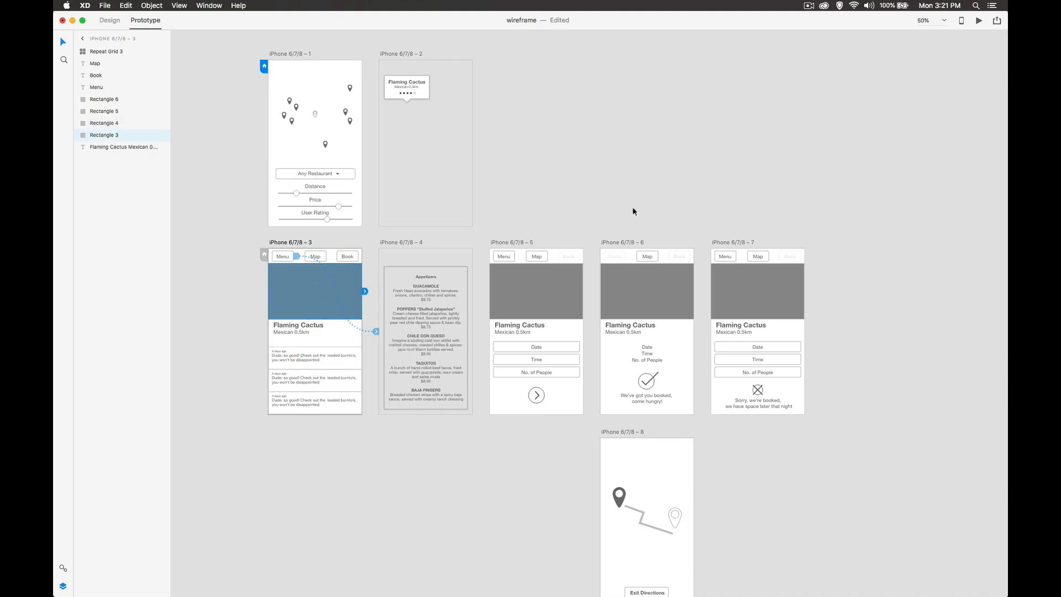
pyautogui.click(979, 22)
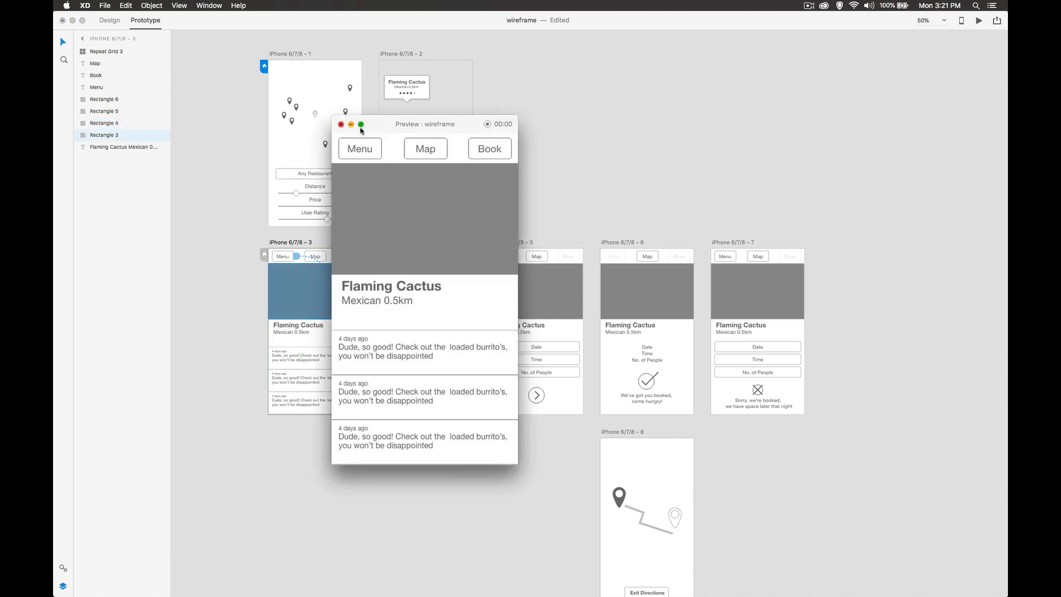
pyautogui.click(360, 154)
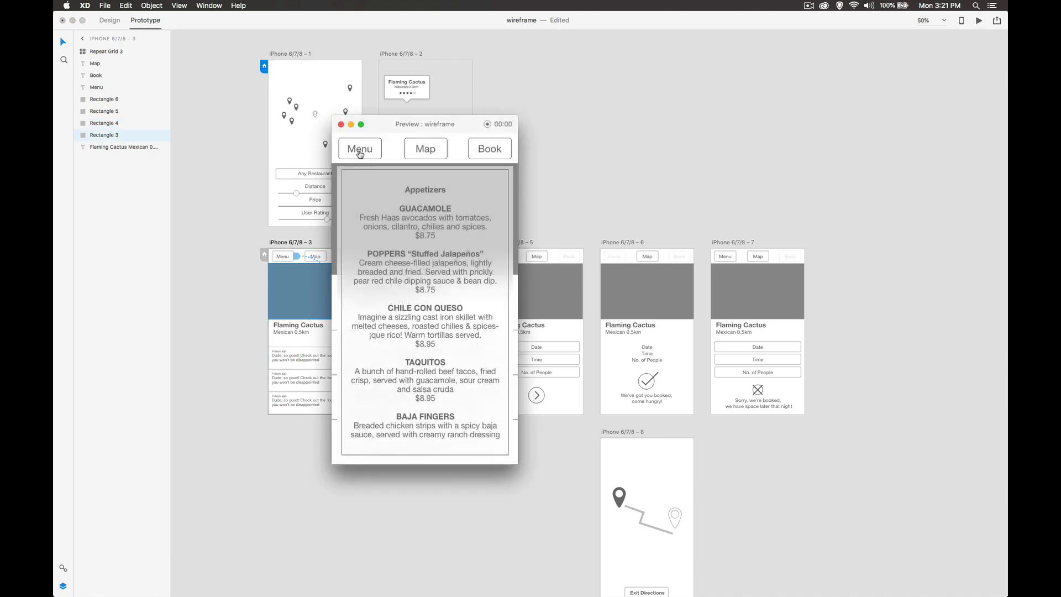
pyautogui.click(388, 150)
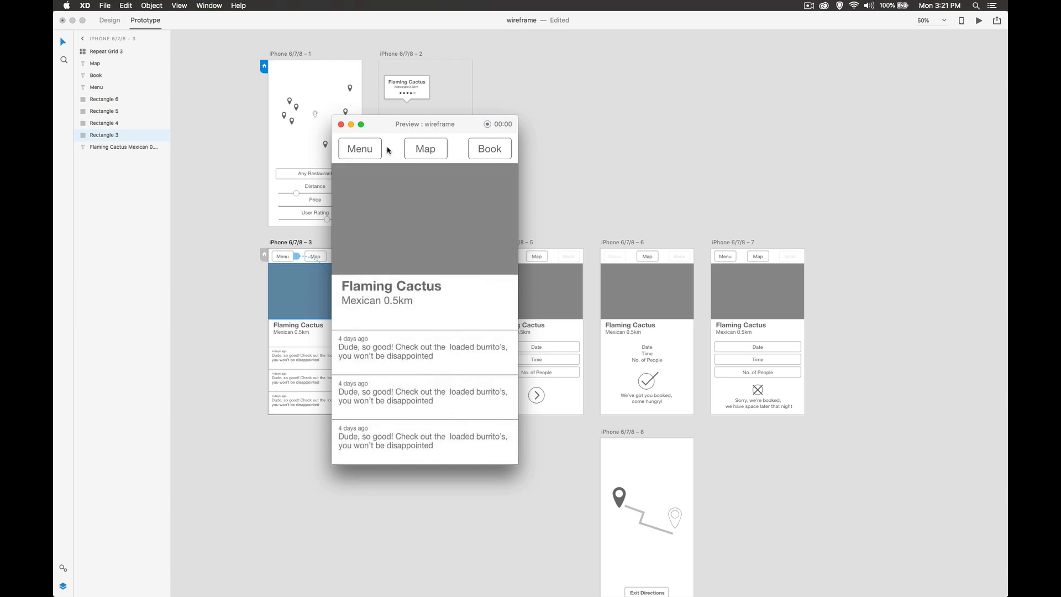
pyautogui.click(341, 123)
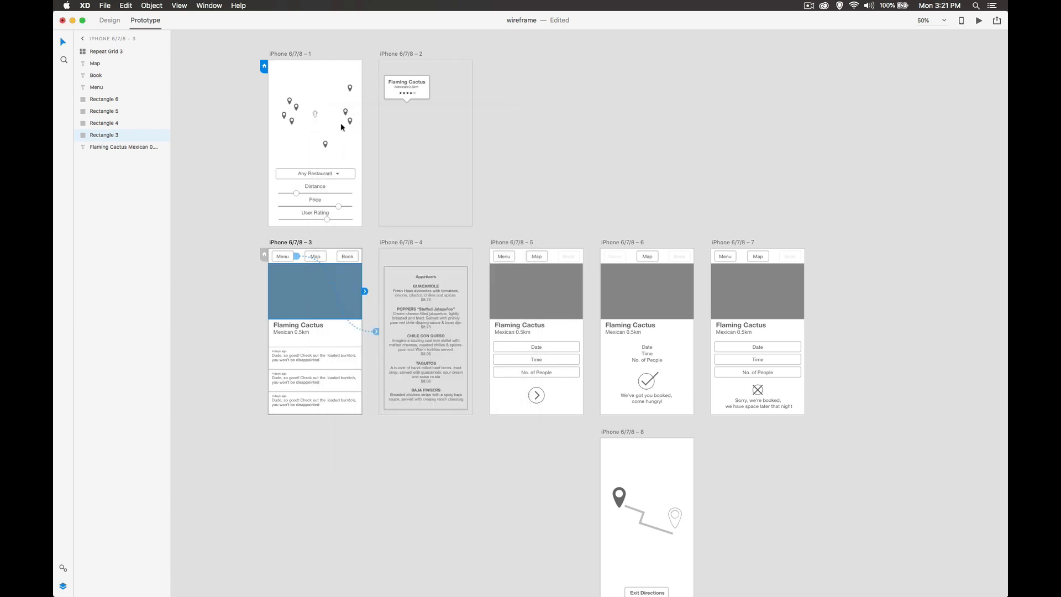
# - Link the Map button on artboard iPhone 6/7/8 – 3 to iPhone 6/7/8 – 1 with a Push Left transition
pyautogui.click(323, 257)
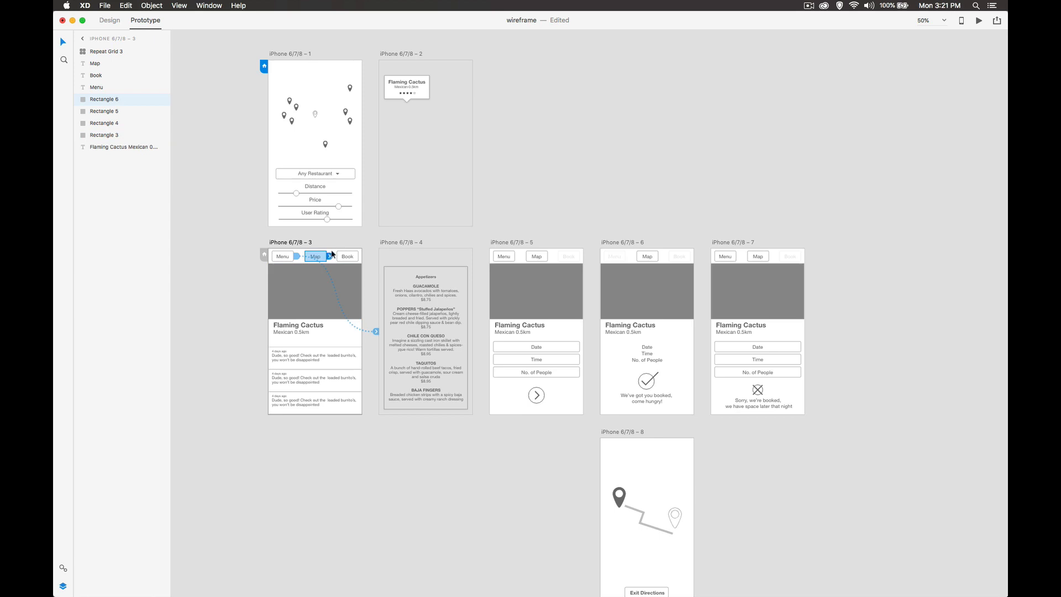
pyautogui.moveTo(330, 256); pyautogui.dragTo(336, 226)
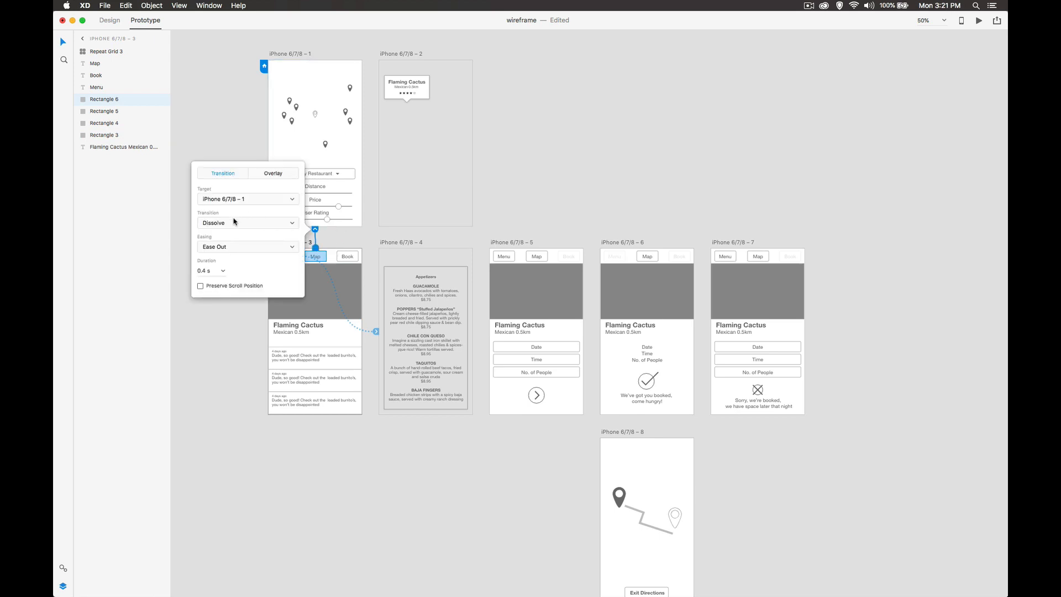
pyautogui.click(234, 221)
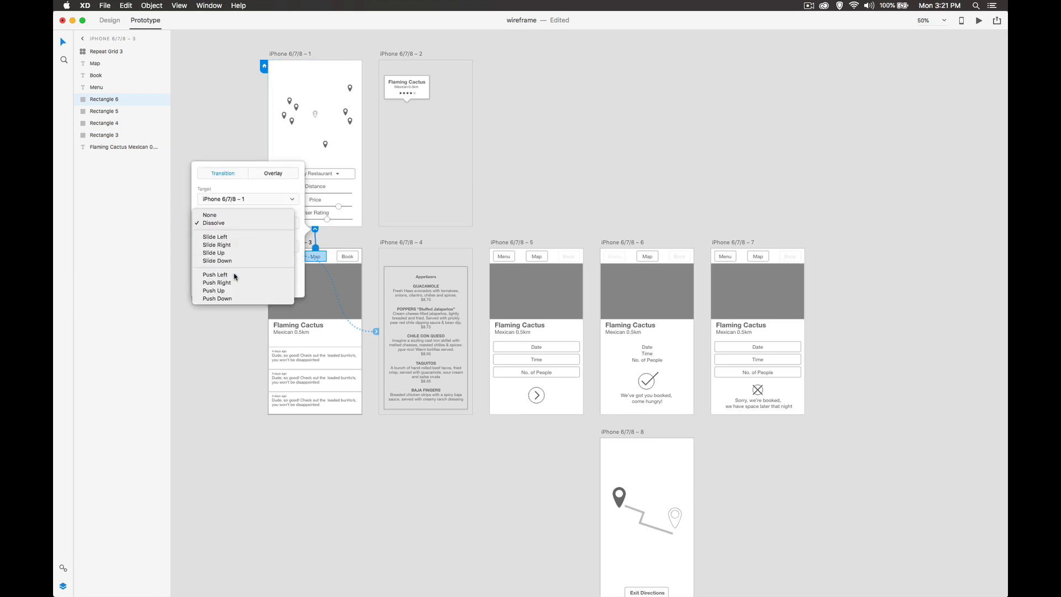
pyautogui.click(234, 277)
pyautogui.click(509, 194)
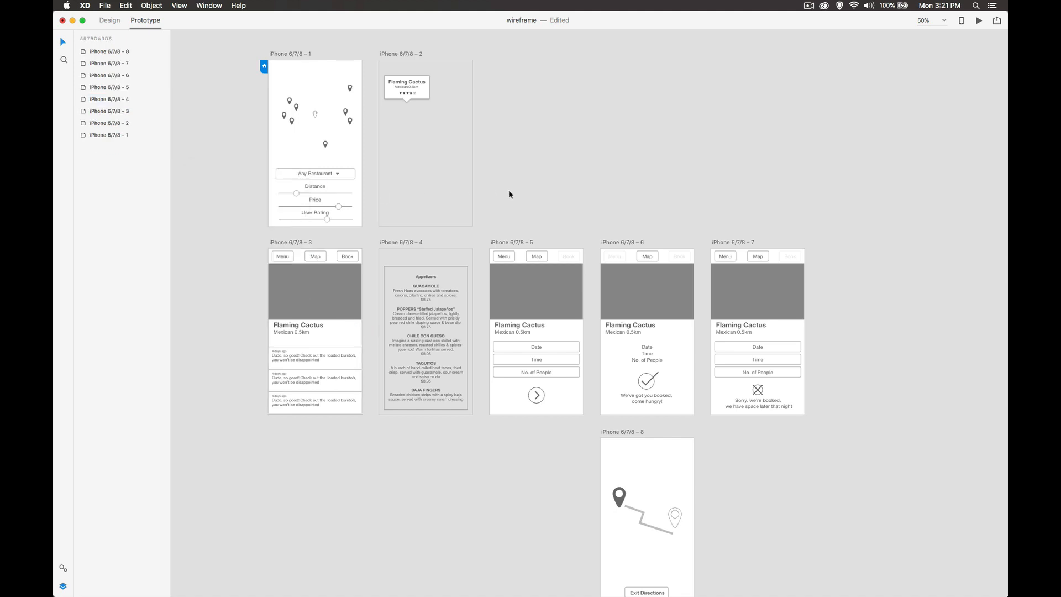
# - Link the Book button on artboard iPhone 6/7/8 – 3 to iPhone 6/7/8 – 5 with a Push Left transition
pyautogui.click(356, 257)
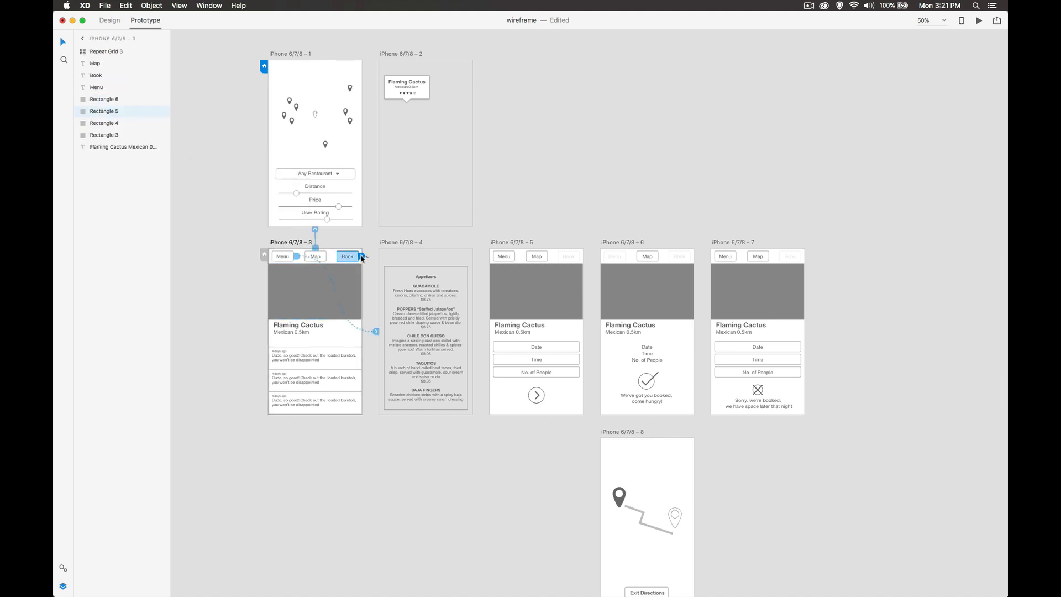
pyautogui.moveTo(362, 258); pyautogui.dragTo(491, 287)
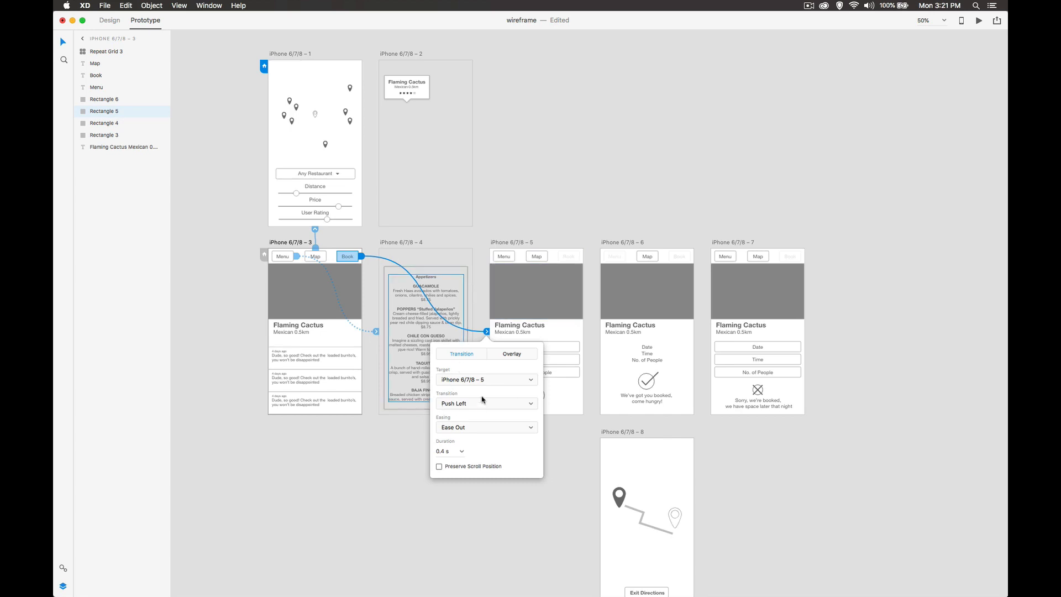
pyautogui.click(550, 219)
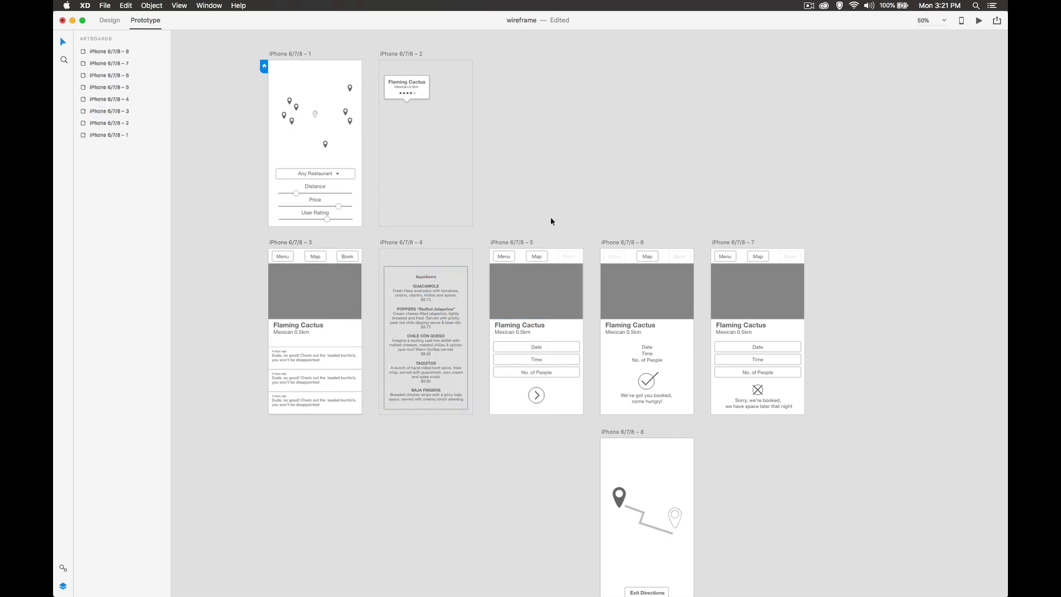
pyautogui.click(505, 258)
pyautogui.moveTo(518, 256); pyautogui.dragTo(362, 208)
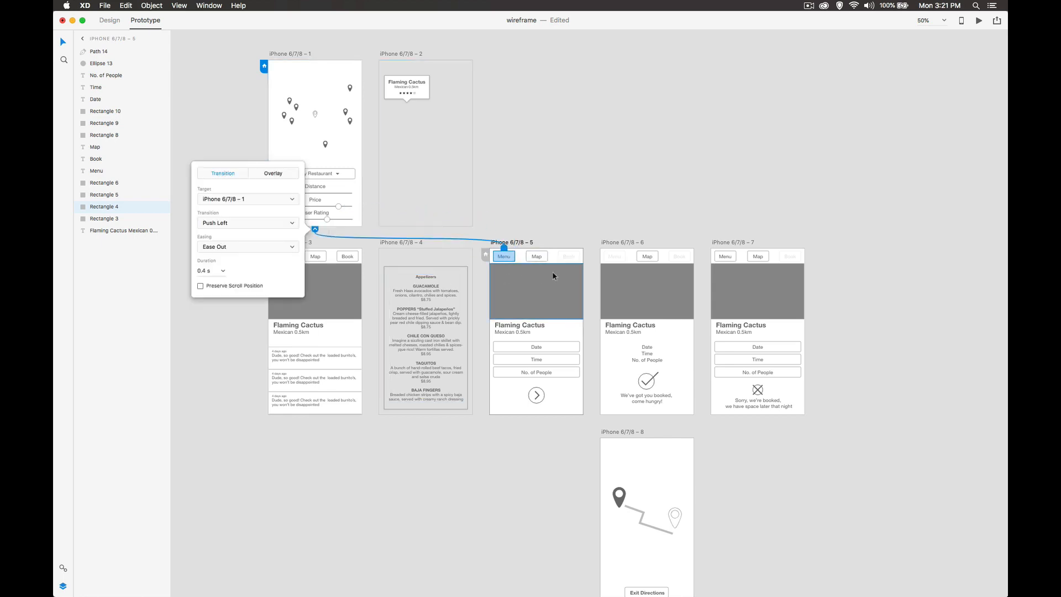
pyautogui.click(537, 257)
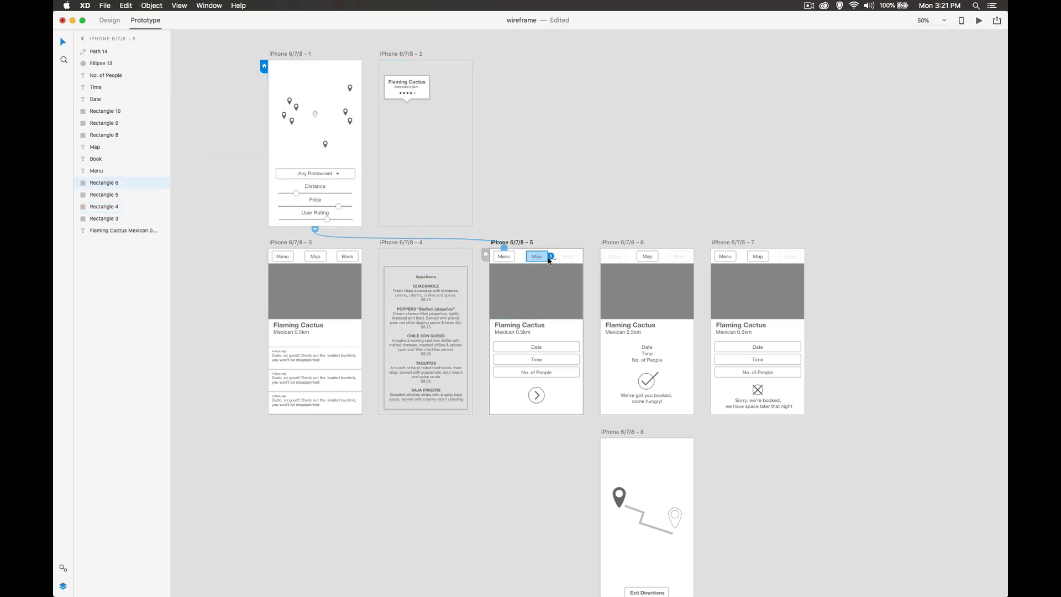
# - Link the Menu button on artboard iPhone 6/7/8 – 5 to iPhone 6/7/8 – 4 as an overlay with a Dissolve transition
pyautogui.click(504, 257)
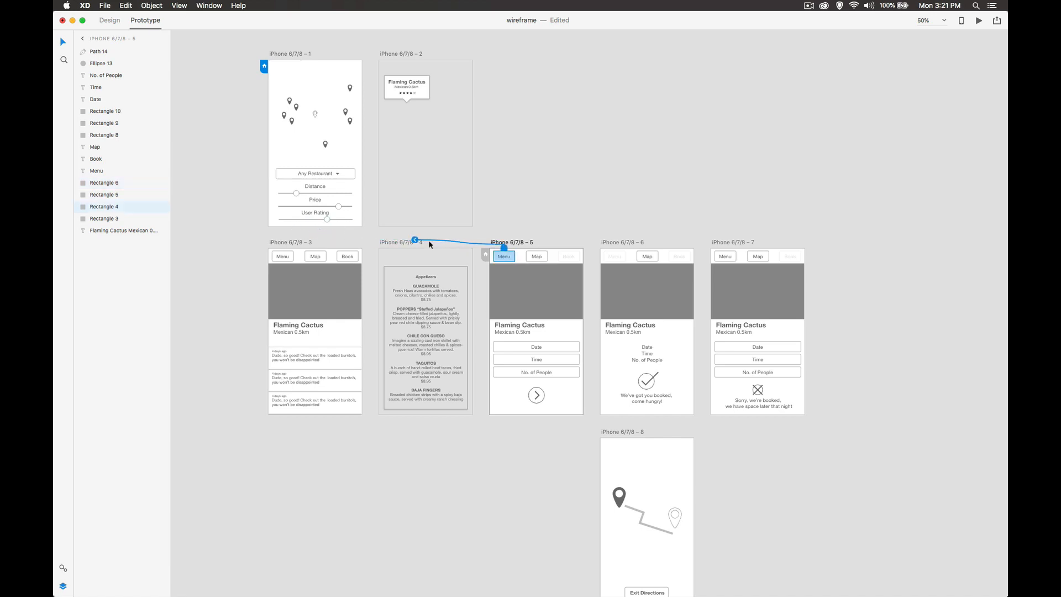
pyautogui.moveTo(516, 257); pyautogui.dragTo(472, 279)
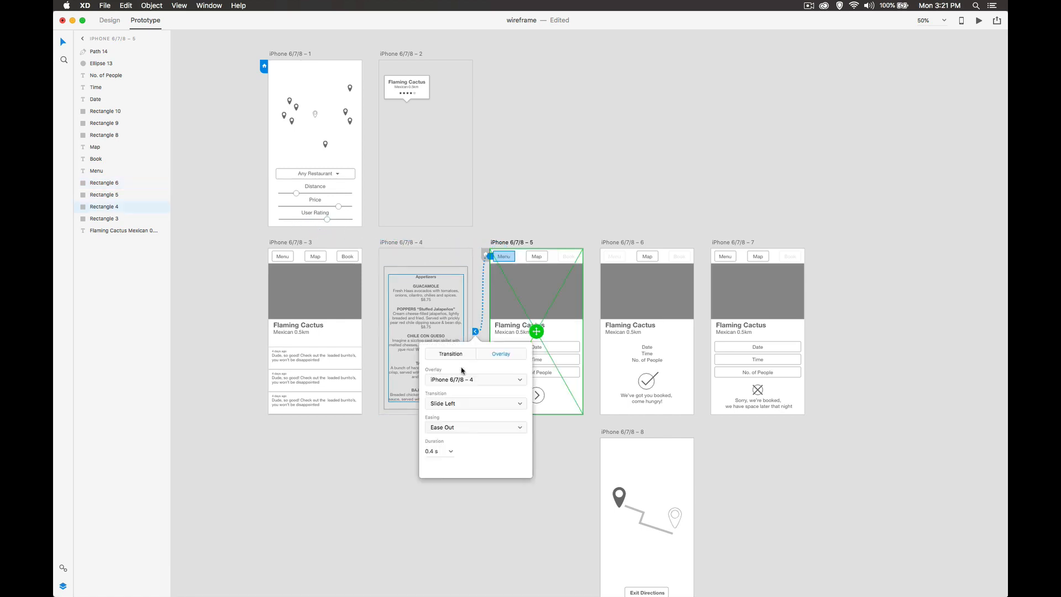
pyautogui.click(470, 408)
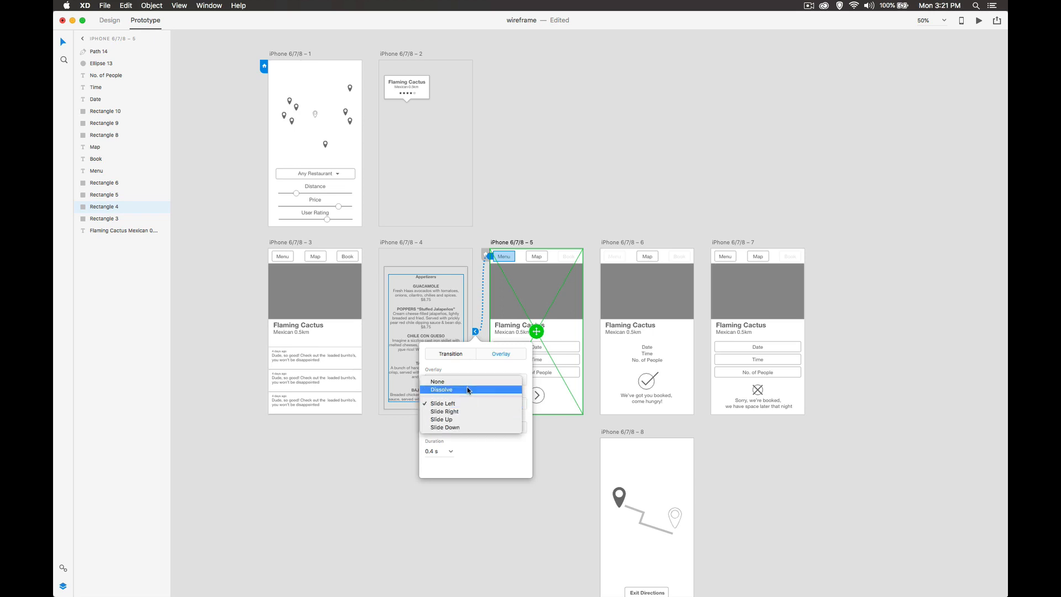
pyautogui.click(467, 391)
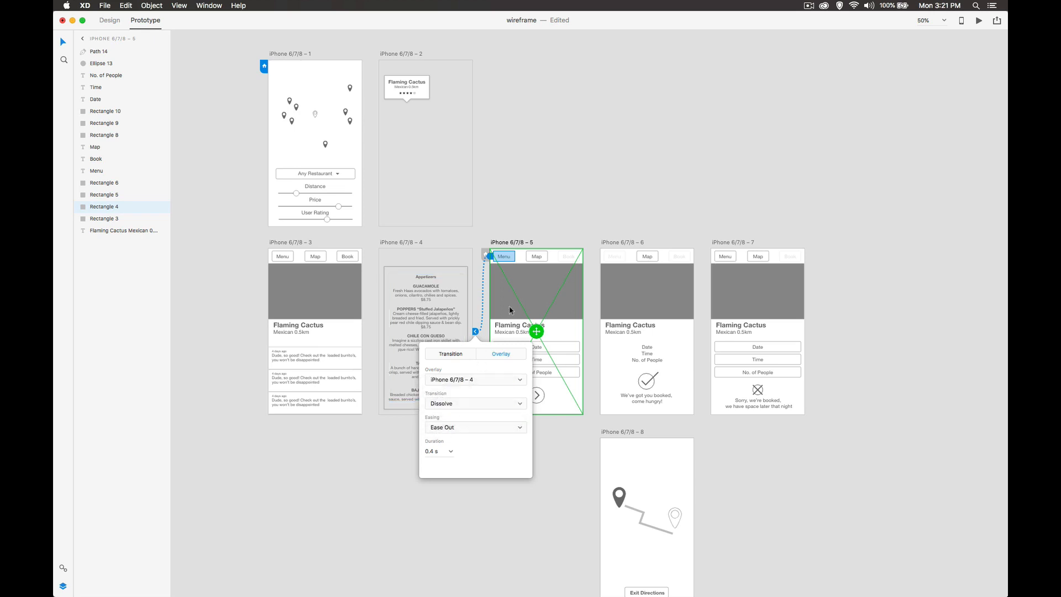
pyautogui.press('Escape')
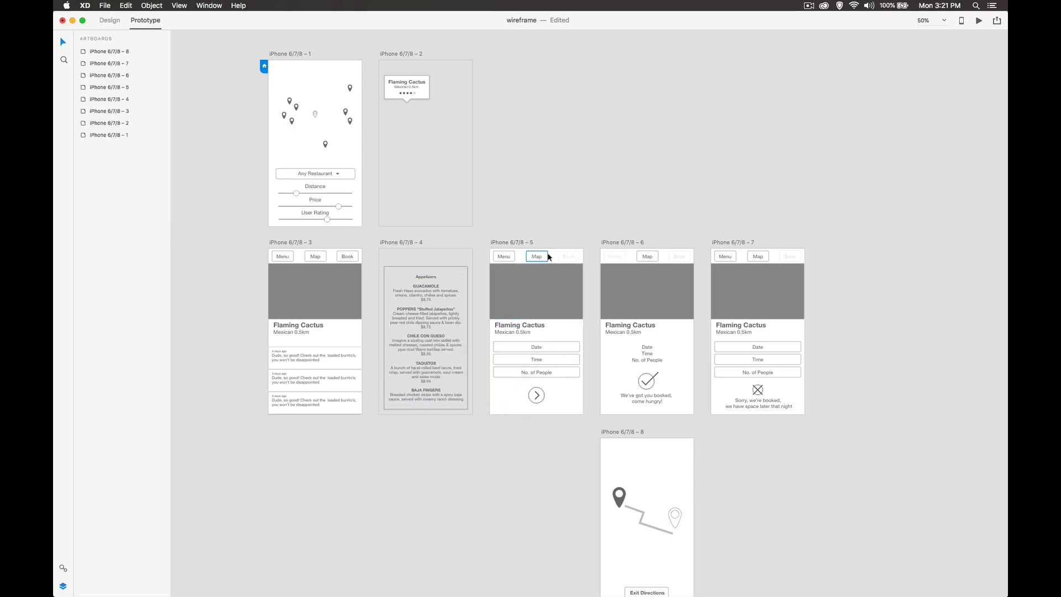
# - Link the Map button on artboard iPhone 6/7/8 – 5 to iPhone 6/7/8 – 1 with a Push Left transition
pyautogui.click(549, 257)
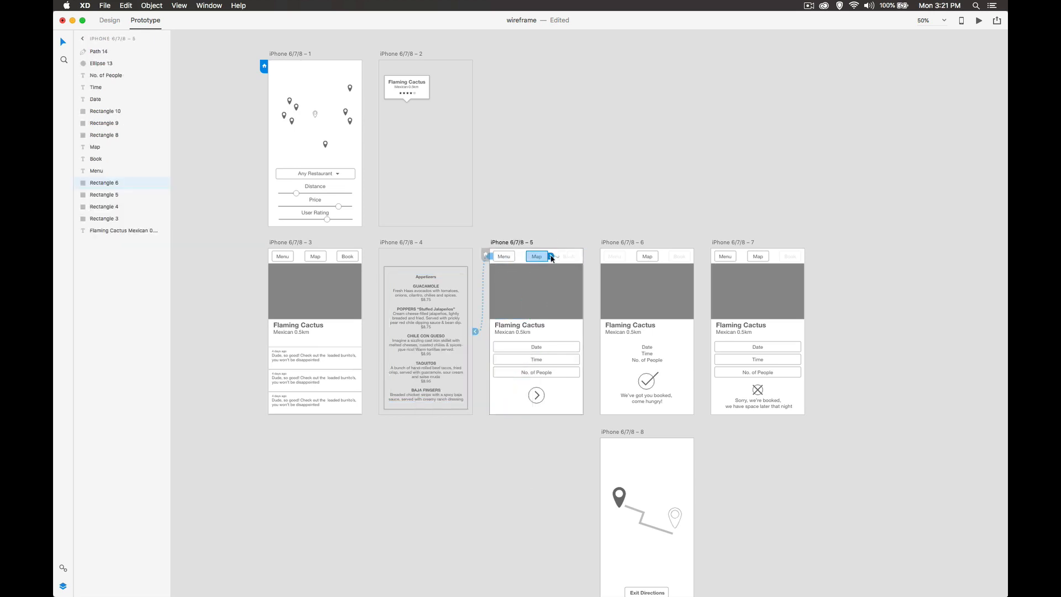
pyautogui.moveTo(551, 256); pyautogui.dragTo(362, 181)
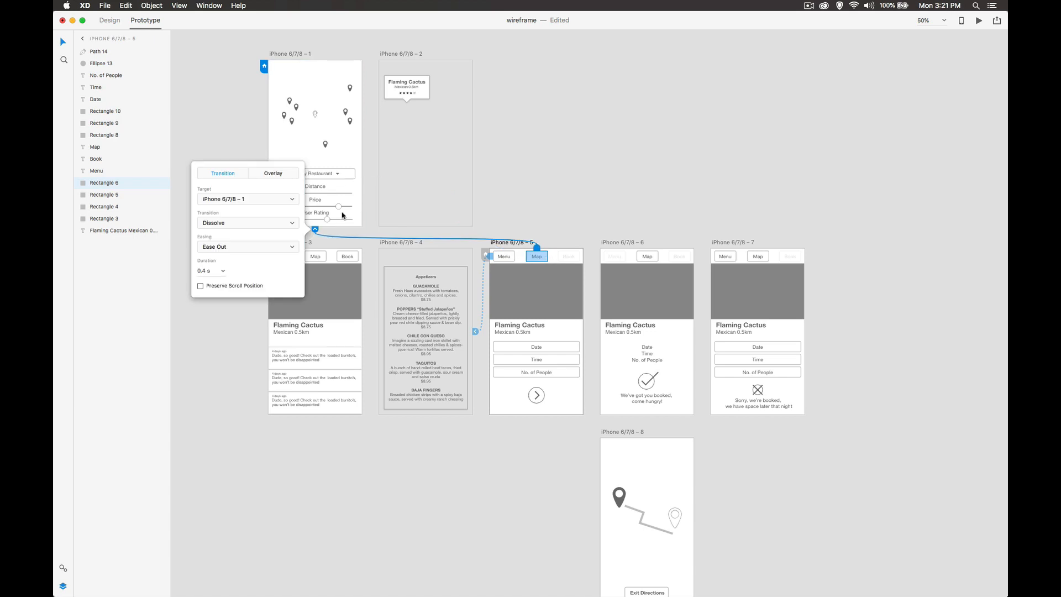
pyautogui.click(235, 223)
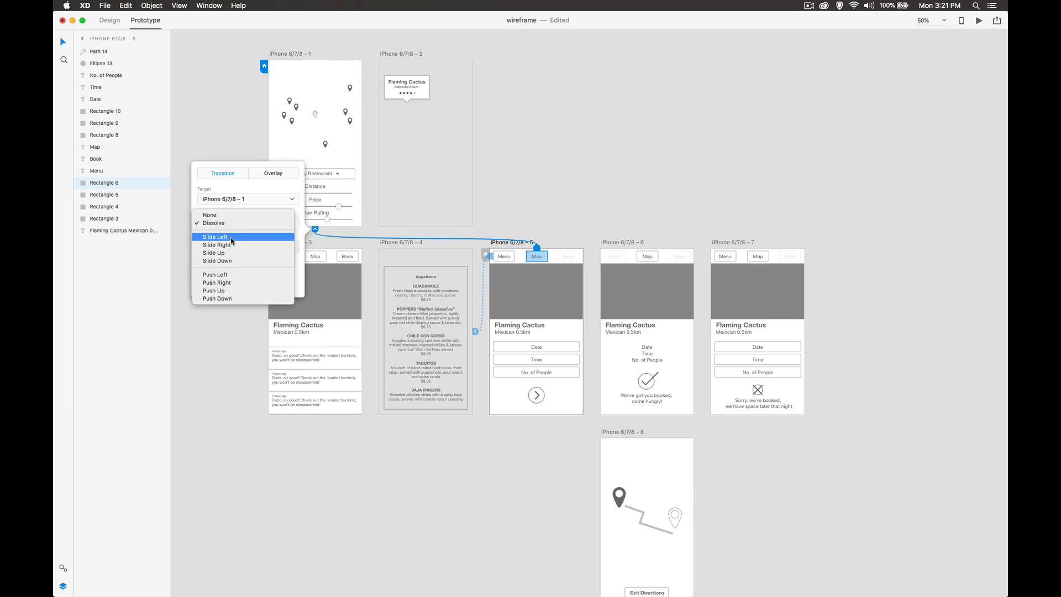
pyautogui.click(236, 275)
pyautogui.click(552, 191)
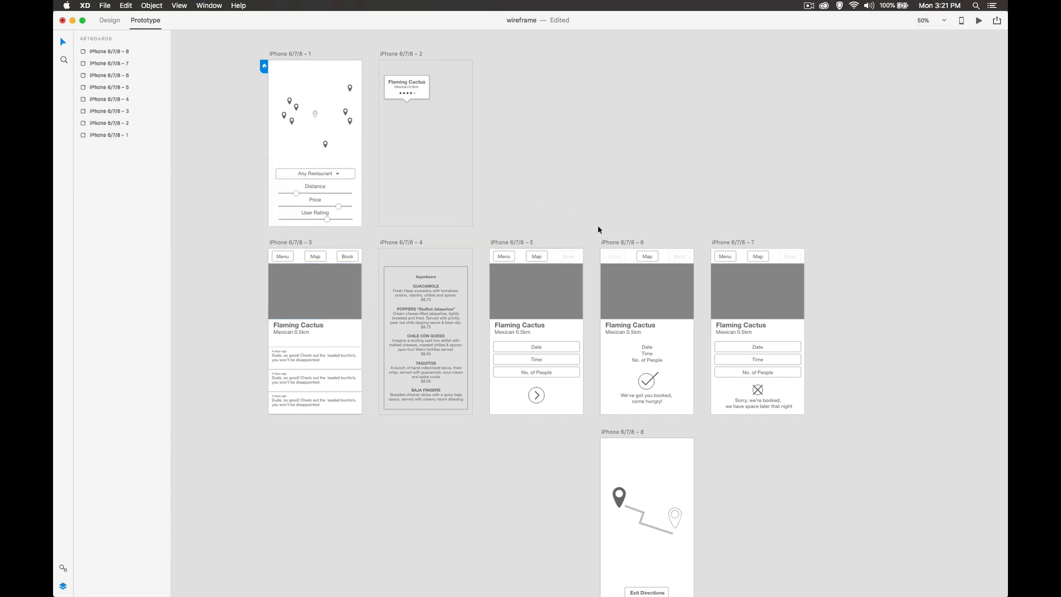
# - Link the circled arrow button on artboard iPhone 6/7/8 – 5 to iPhone 6/7/8 – 6 with a Push Left transition
pyautogui.click(544, 397)
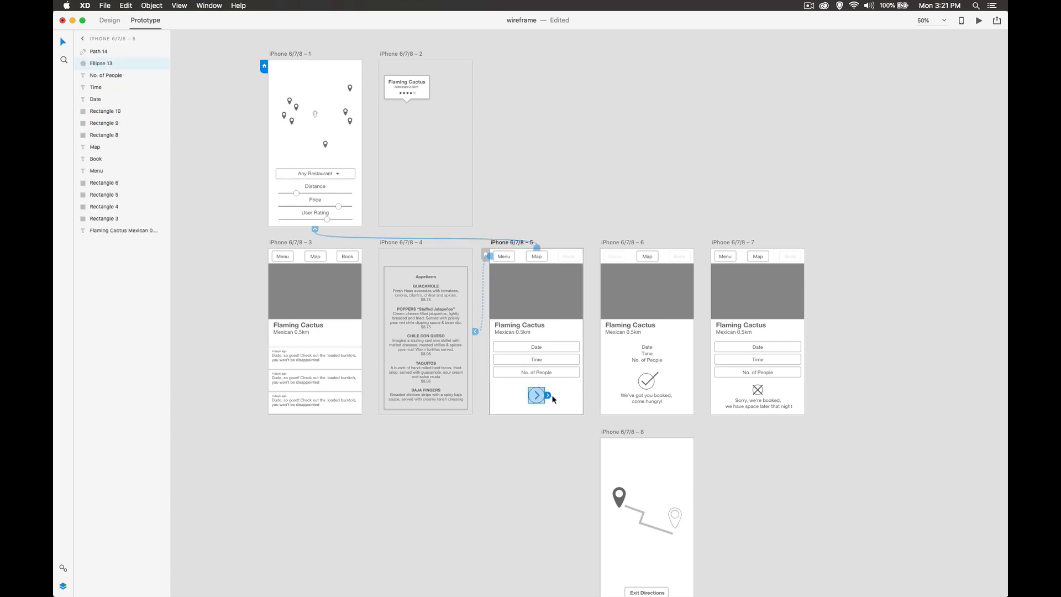
pyautogui.moveTo(547, 395); pyautogui.dragTo(603, 393)
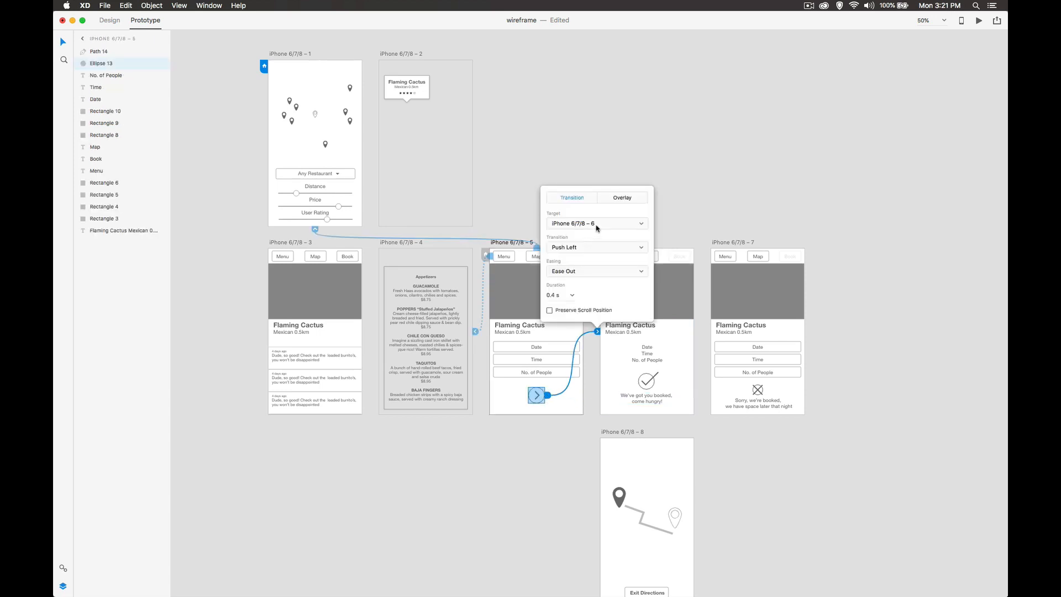
pyautogui.click(675, 213)
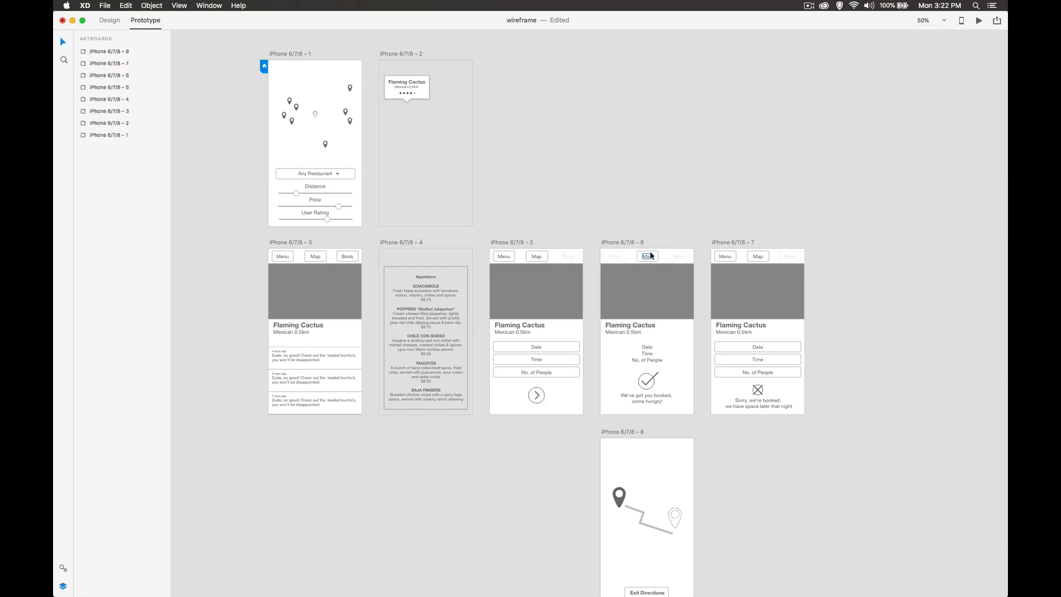
# - Link the Map button on artboard iPhone 6/7/8 – 6 to iPhone 6/7/8 – 8 with a Slide Up transition
pyautogui.click(654, 256)
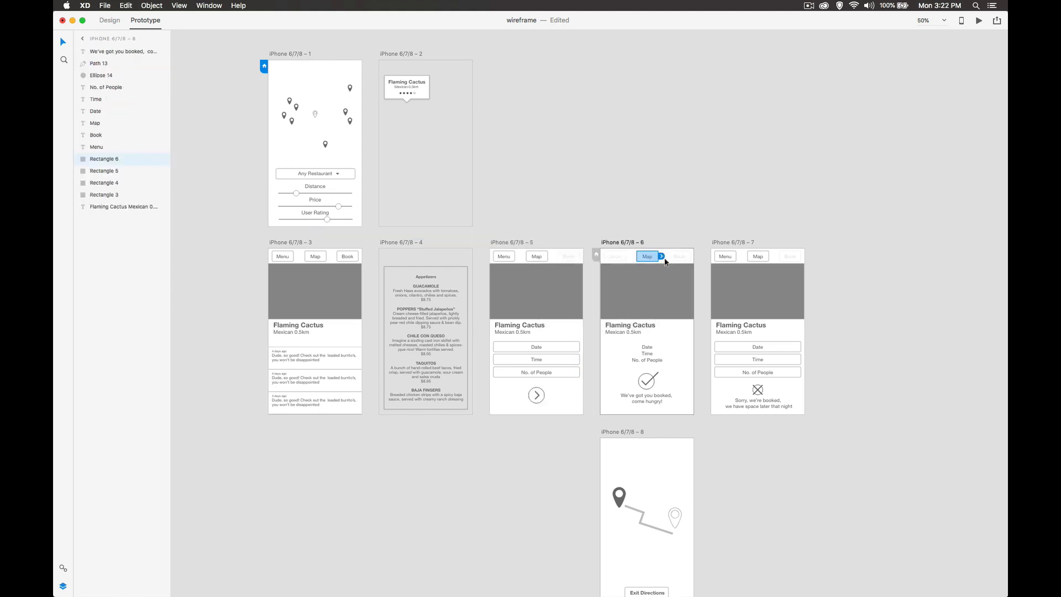
pyautogui.moveTo(662, 257); pyautogui.dragTo(668, 441)
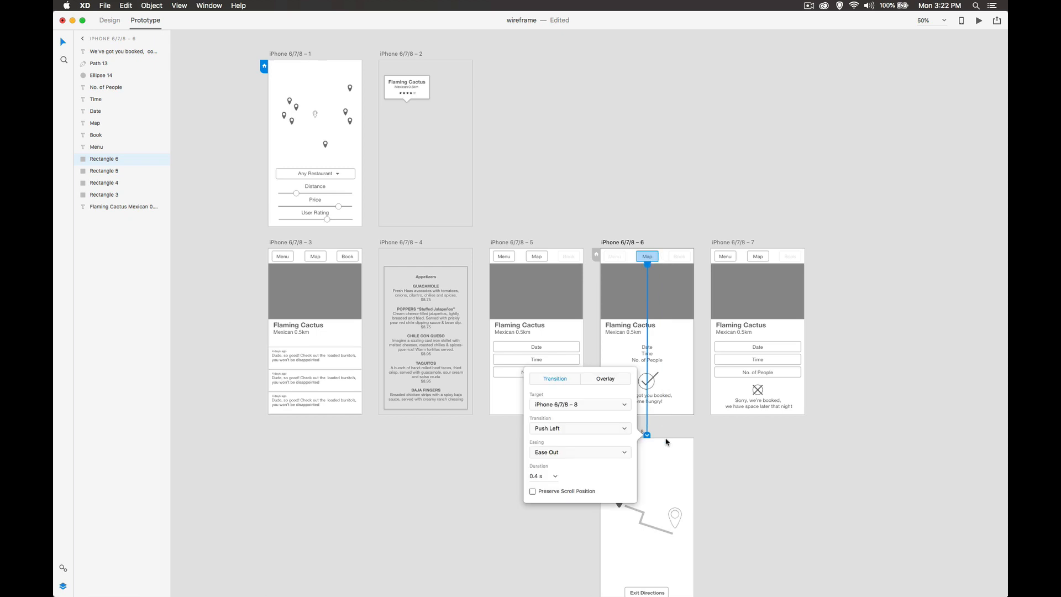
pyautogui.click(572, 431)
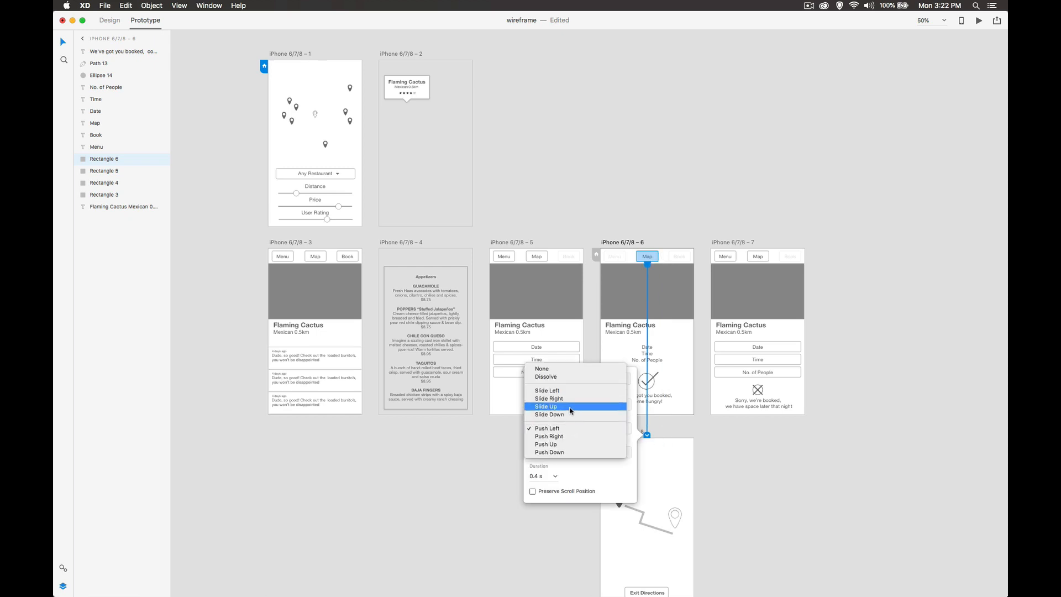
pyautogui.click(570, 407)
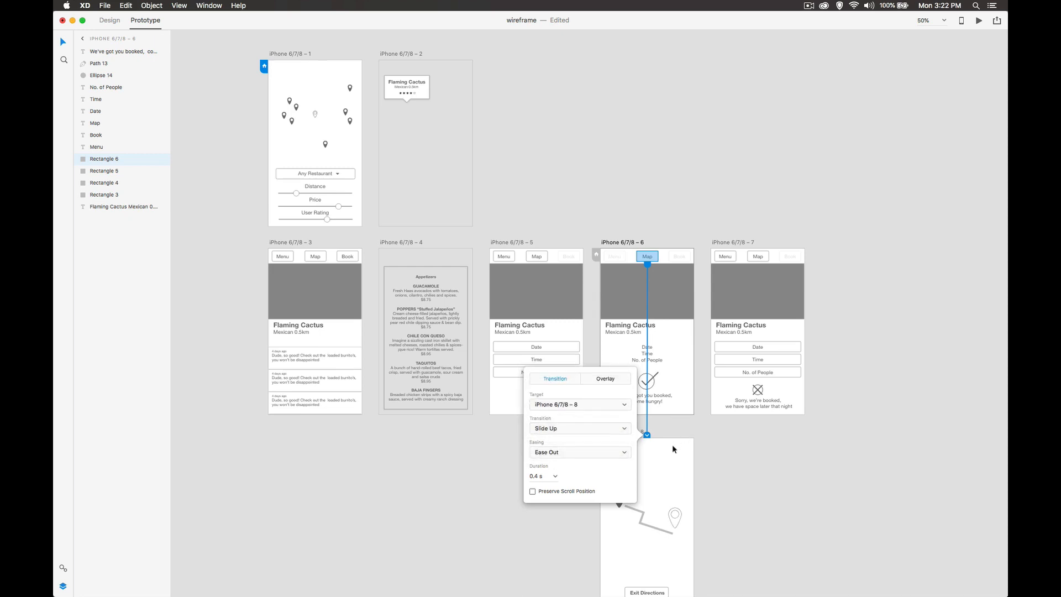
pyautogui.click(748, 452)
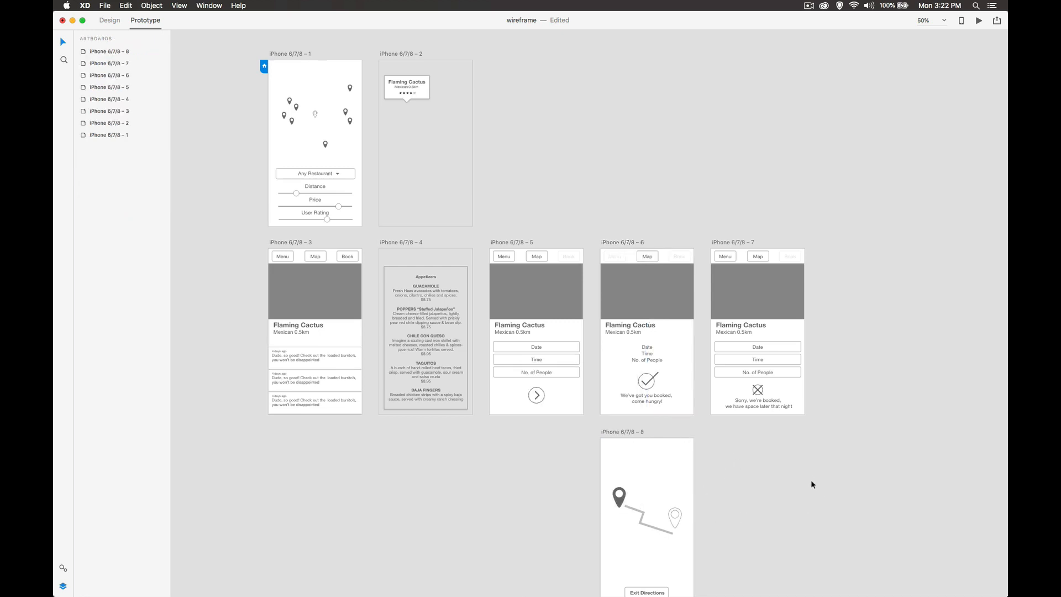
# - Link the Exit Directions button on artboard iPhone 6/7/8 – 8 back to iPhone 6/7/8 – 1 as a transition
pyautogui.scroll(-3, 811, 482)
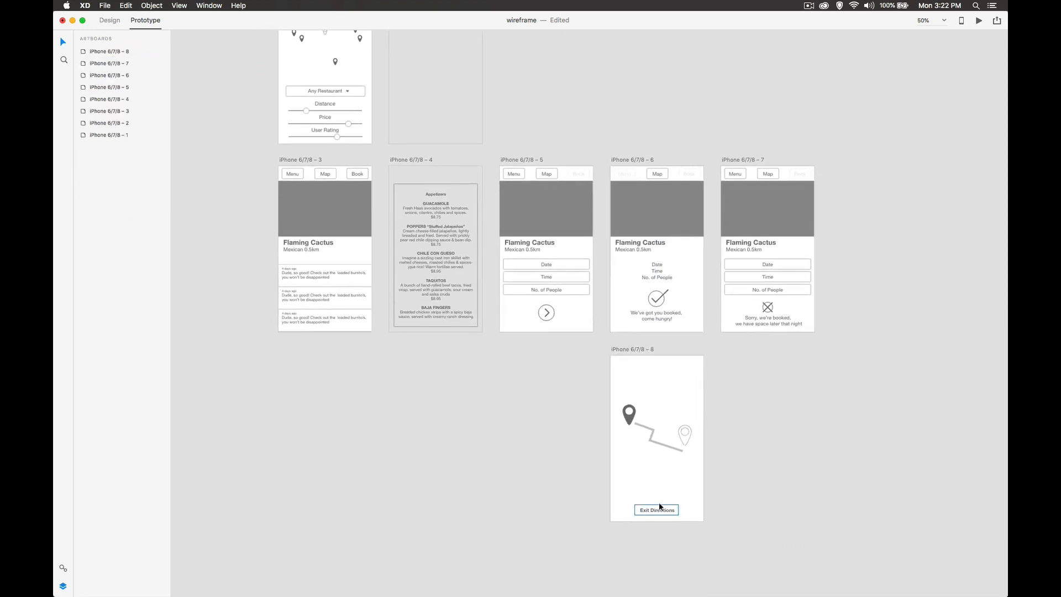
pyautogui.click(659, 506)
pyautogui.moveTo(682, 510); pyautogui.dragTo(373, 131)
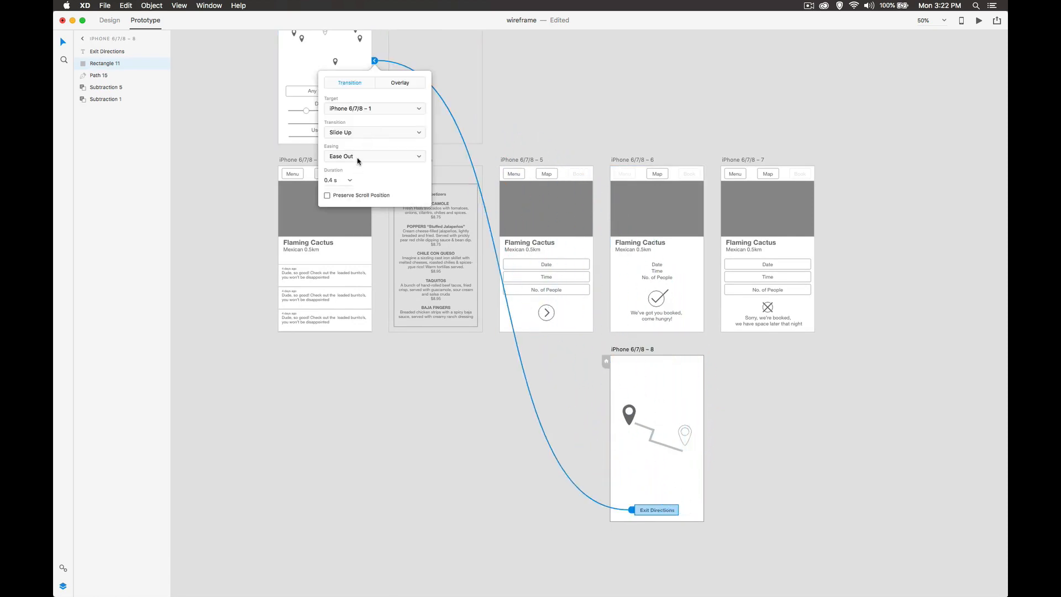
pyautogui.click(360, 133)
pyautogui.click(356, 155)
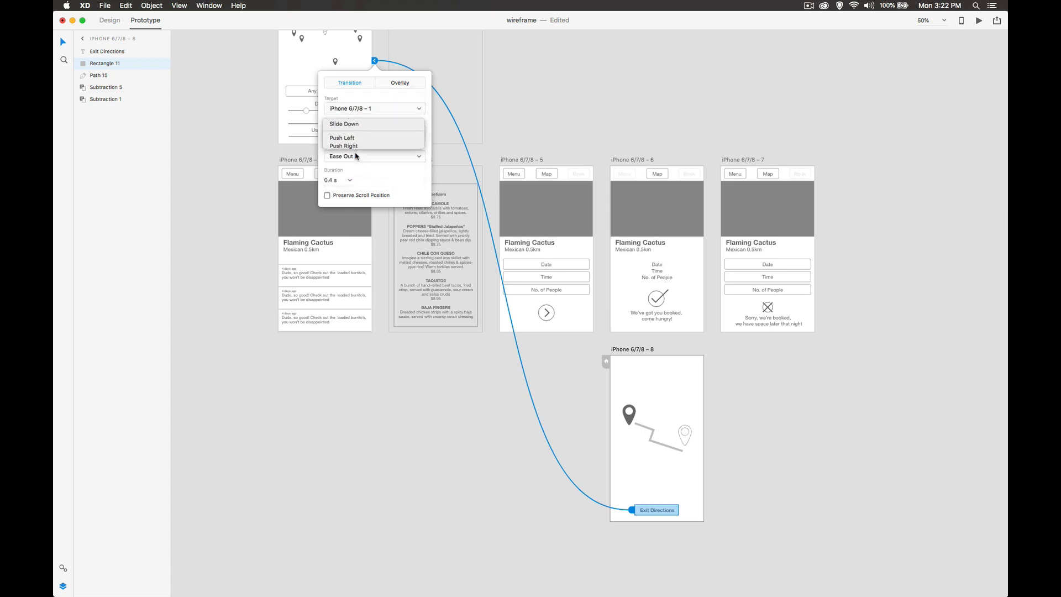
pyautogui.click(552, 133)
# - Preview the prototype from artboard iPhone 6/7/8 – 1, testing the pin, callout, menu overlay and the Map button back to the map
pyautogui.click(293, 77)
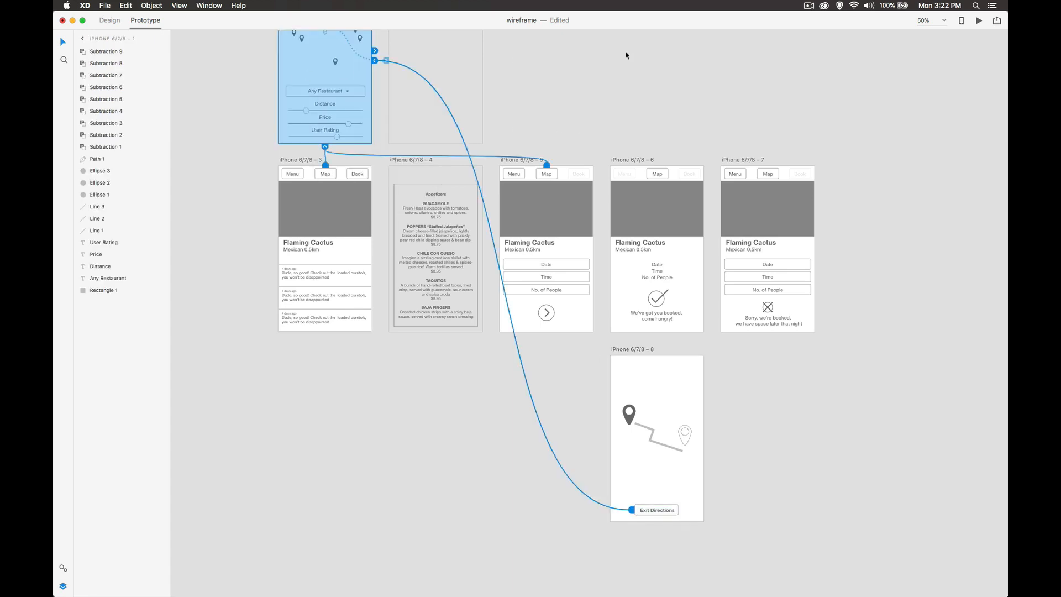
pyautogui.click(979, 21)
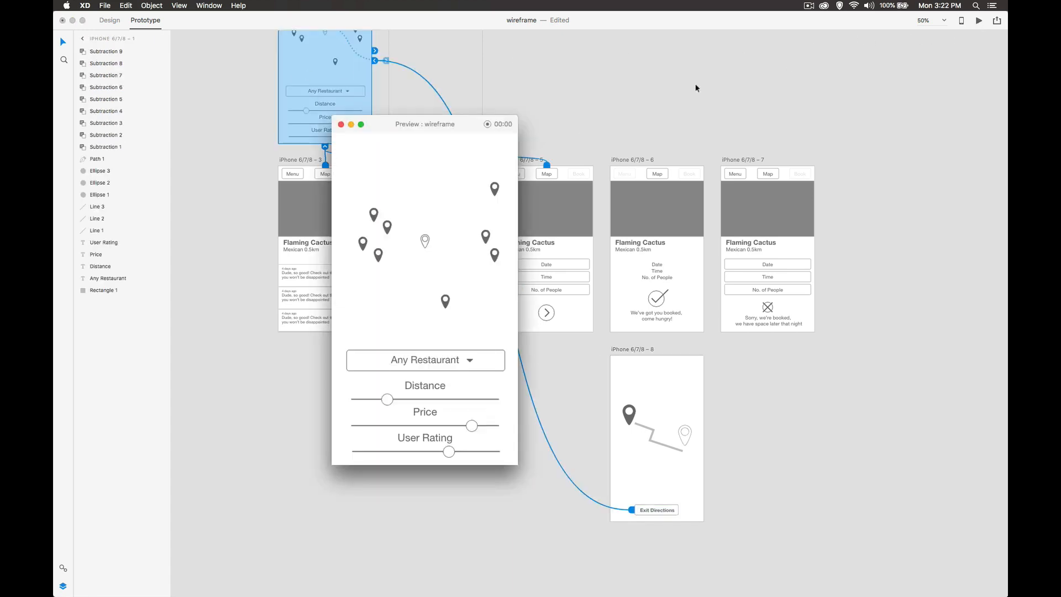
pyautogui.click(387, 228)
pyautogui.click(391, 188)
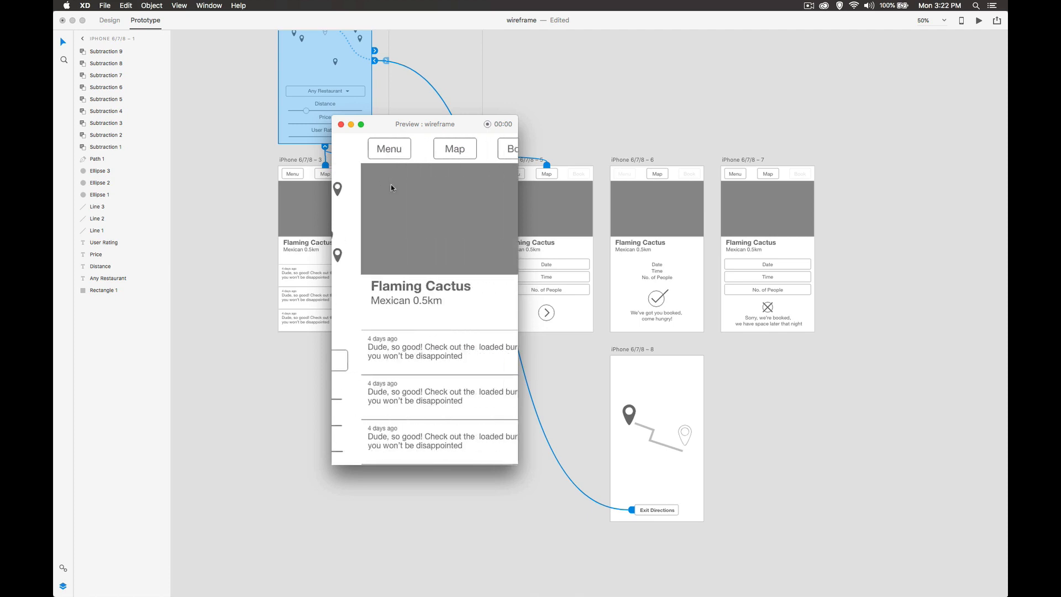
pyautogui.click(363, 153)
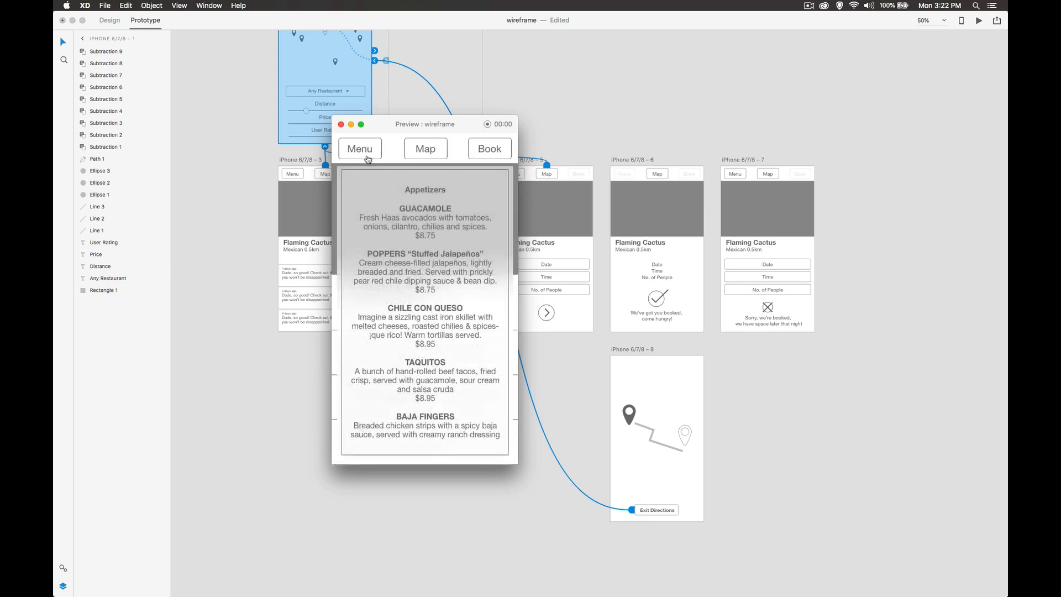
pyautogui.click(363, 154)
pyautogui.click(422, 156)
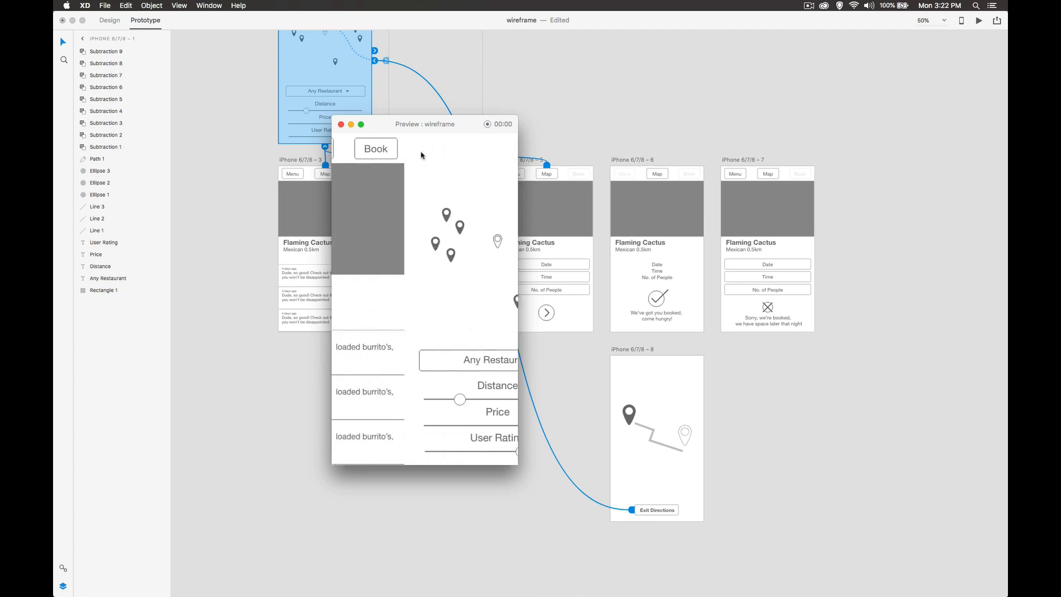
# - Test the booking flow in the preview from the map pin through Book, confirmation, Map and Exit Directions, and close the preview
pyautogui.click(389, 230)
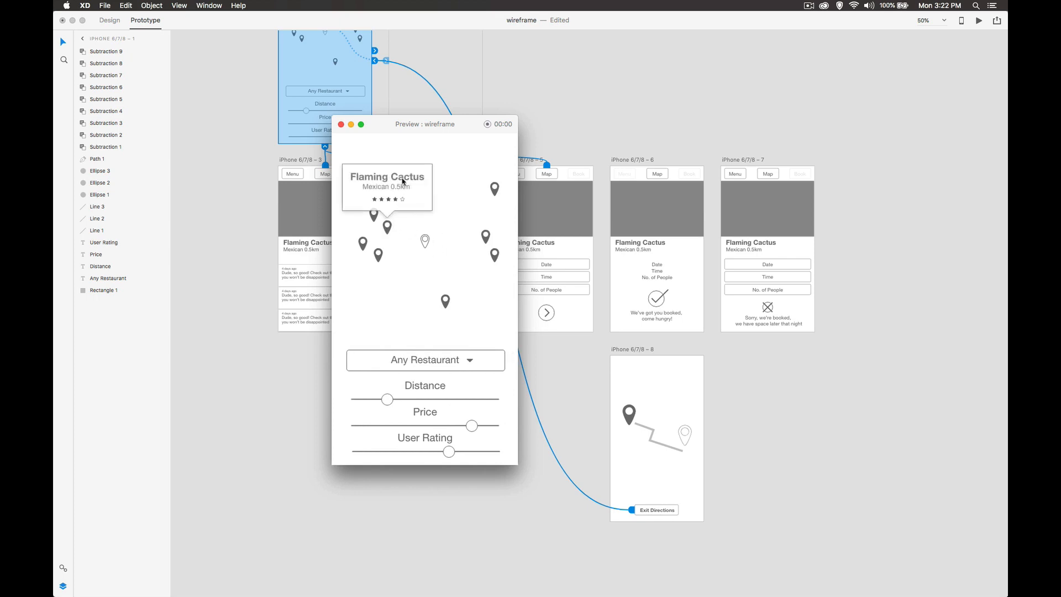
pyautogui.click(402, 177)
pyautogui.click(490, 153)
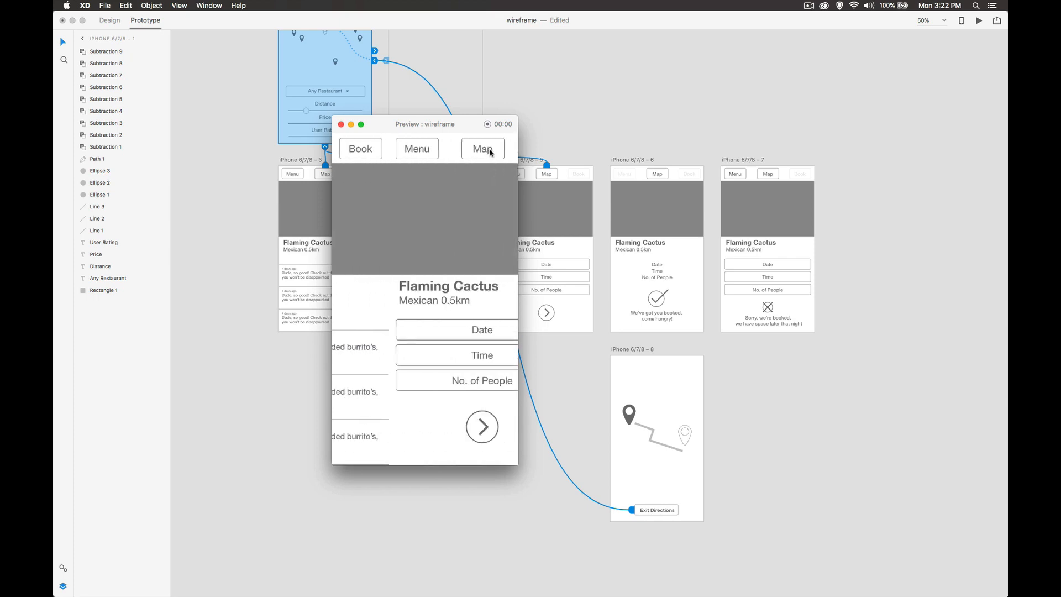
pyautogui.click(428, 429)
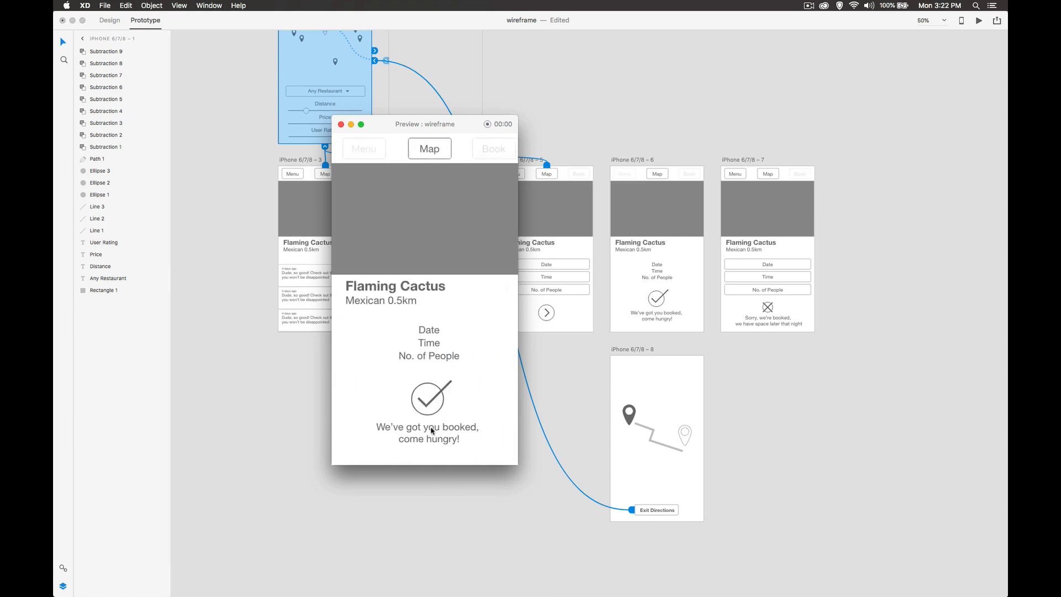
pyautogui.click(430, 149)
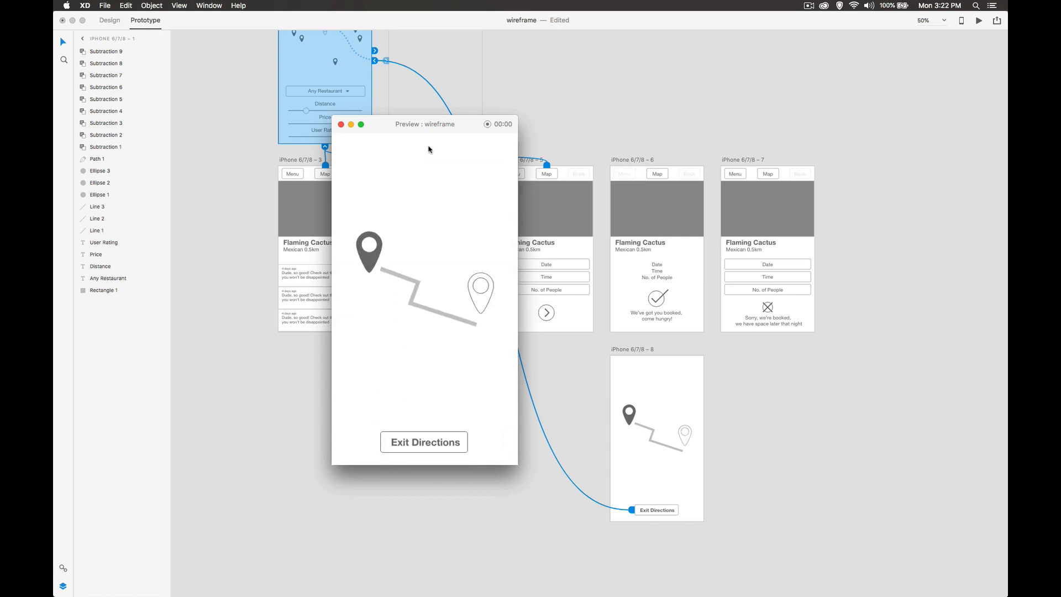
pyautogui.click(440, 445)
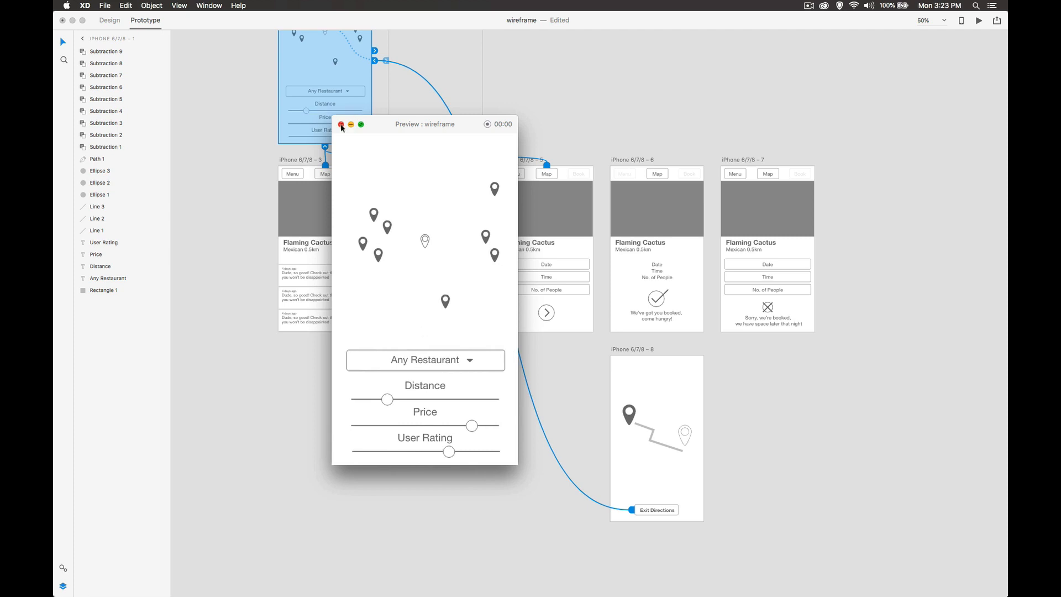
pyautogui.click(341, 124)
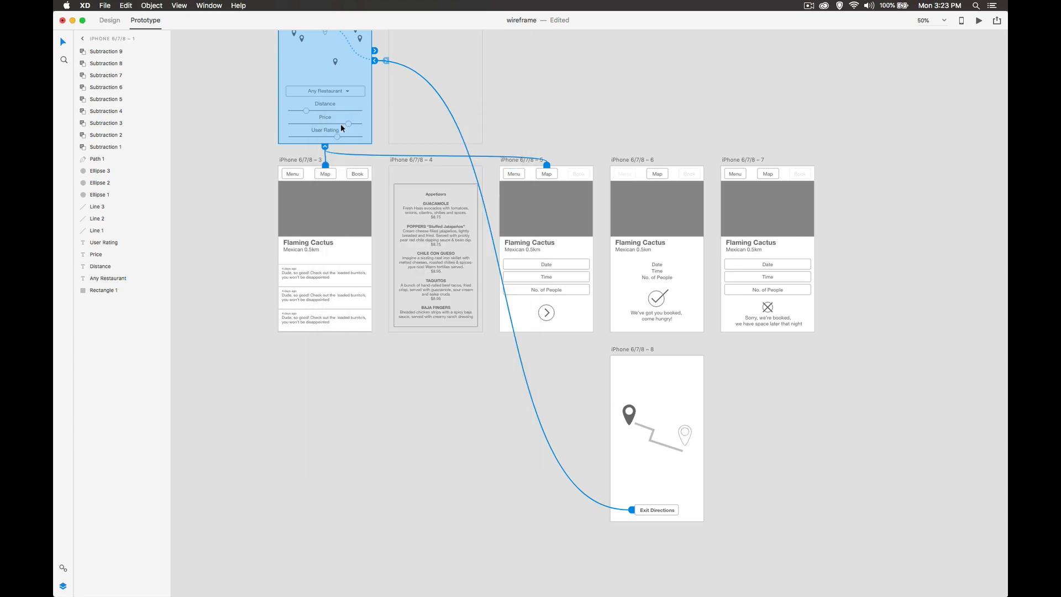
# - Publish the prototype with the title "wireframe - restuarant finder" and create a public link
pyautogui.click(997, 23)
pyautogui.click(997, 22)
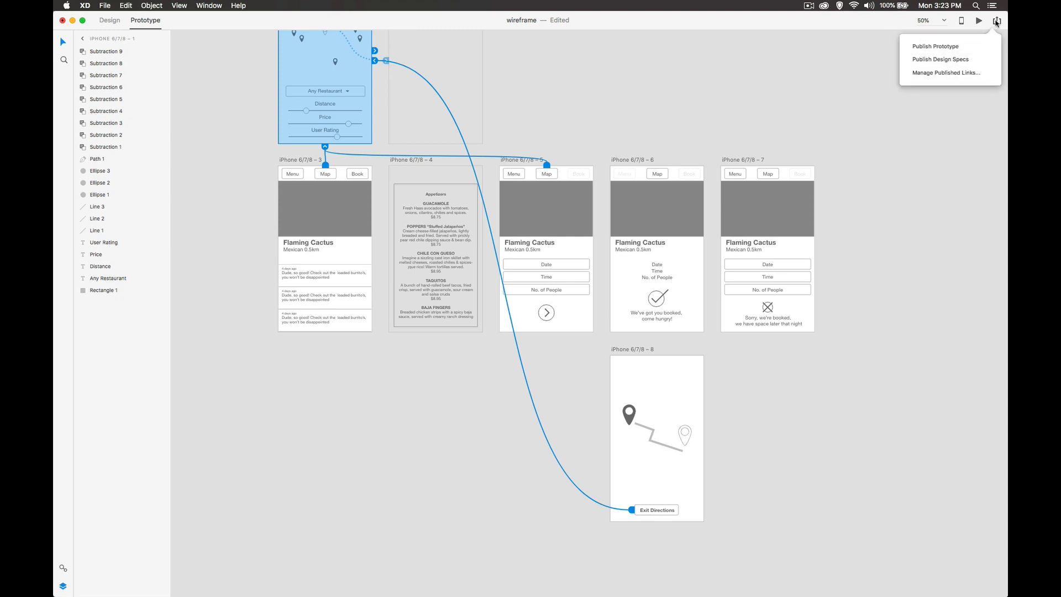
pyautogui.click(947, 46)
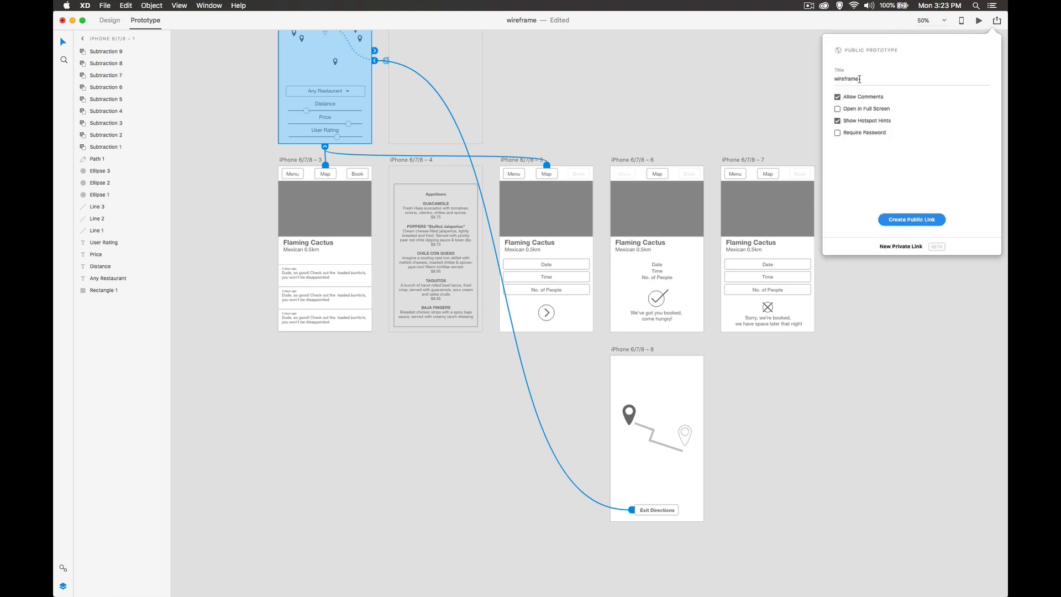
pyautogui.click(883, 78)
pyautogui.press('Right')
pyautogui.write('-')
pyautogui.write(' restuaran')
pyautogui.write('t demo')
pyautogui.click(920, 221)
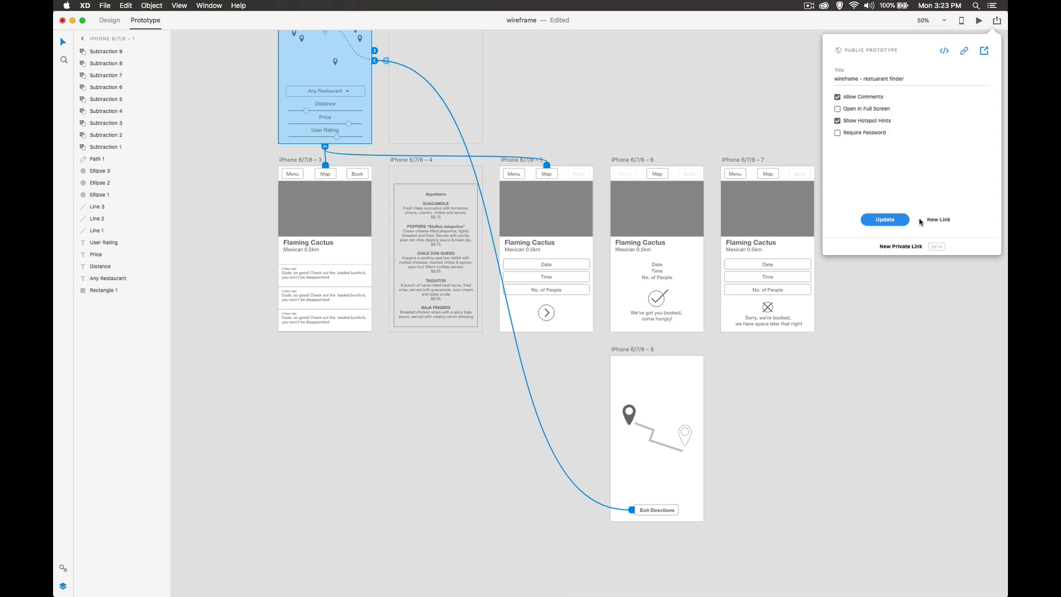
# - Open the published prototype in the web browser and test its pin, Flaming Cactus callout and Menu overlay
pyautogui.click(985, 52)
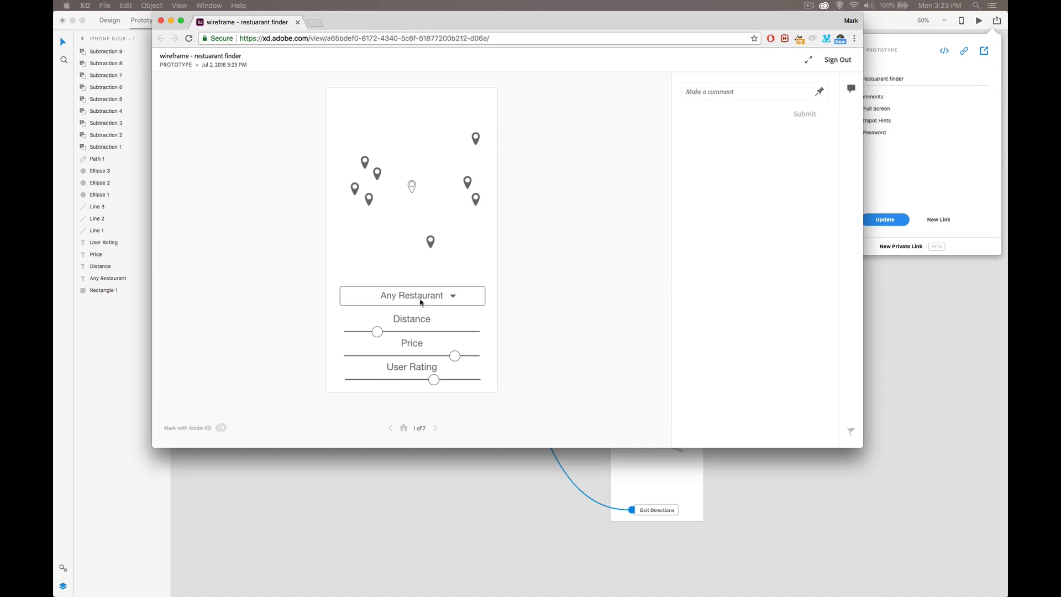
pyautogui.click(377, 176)
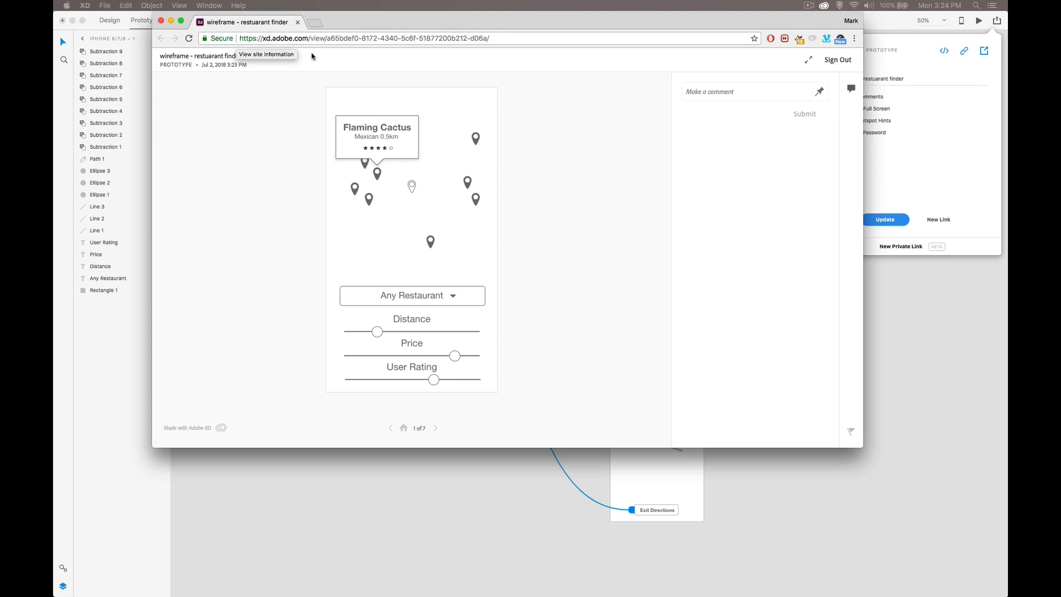
pyautogui.click(381, 135)
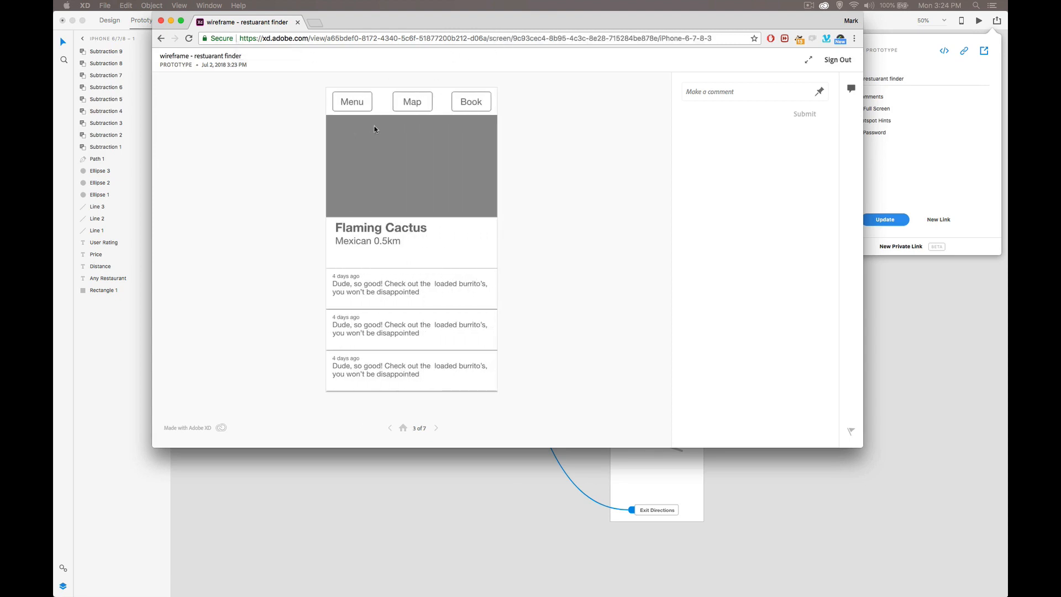
pyautogui.click(364, 107)
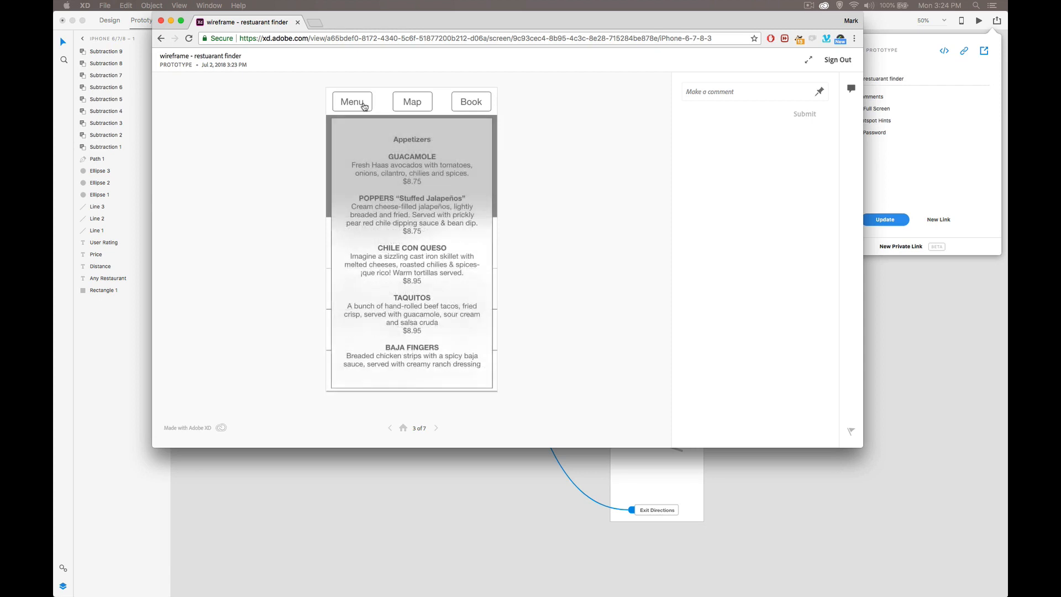
# - Try the comment field on the published prototype's page, dismissing the menu overlay and closing the browser window
pyautogui.click(728, 93)
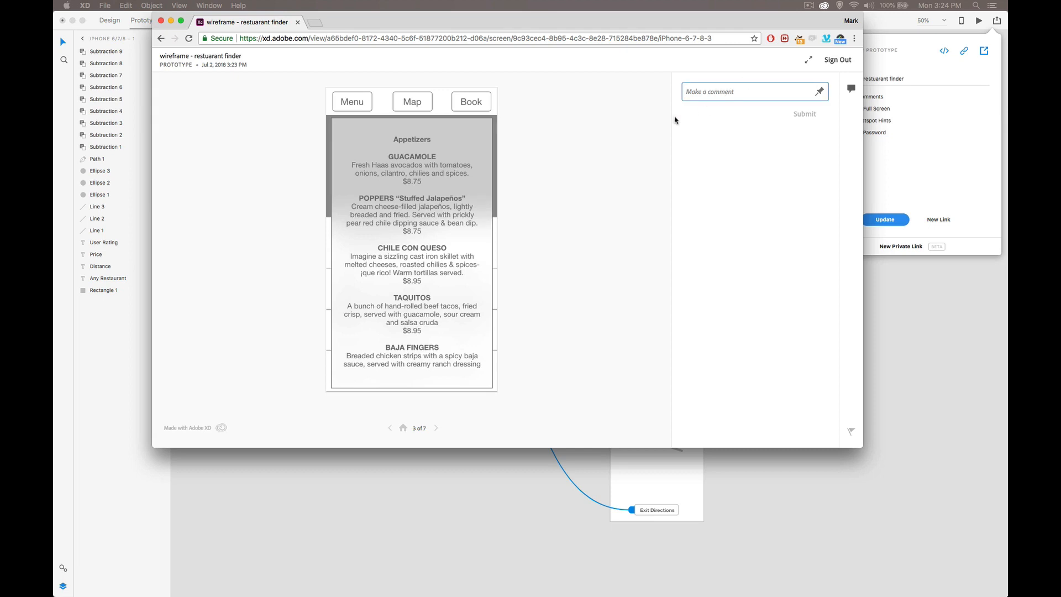
pyautogui.click(634, 123)
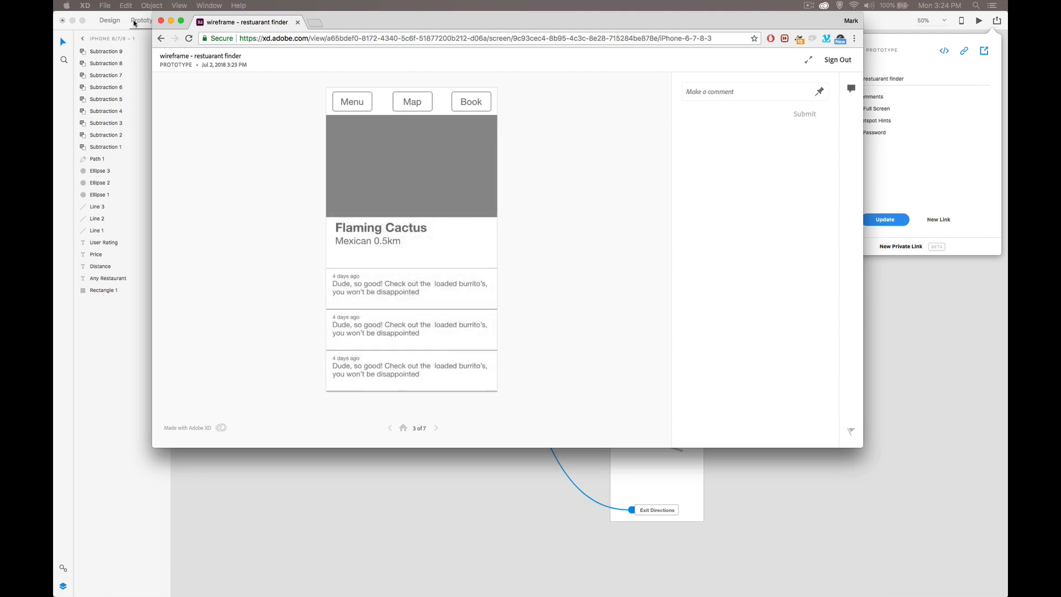
pyautogui.click(161, 21)
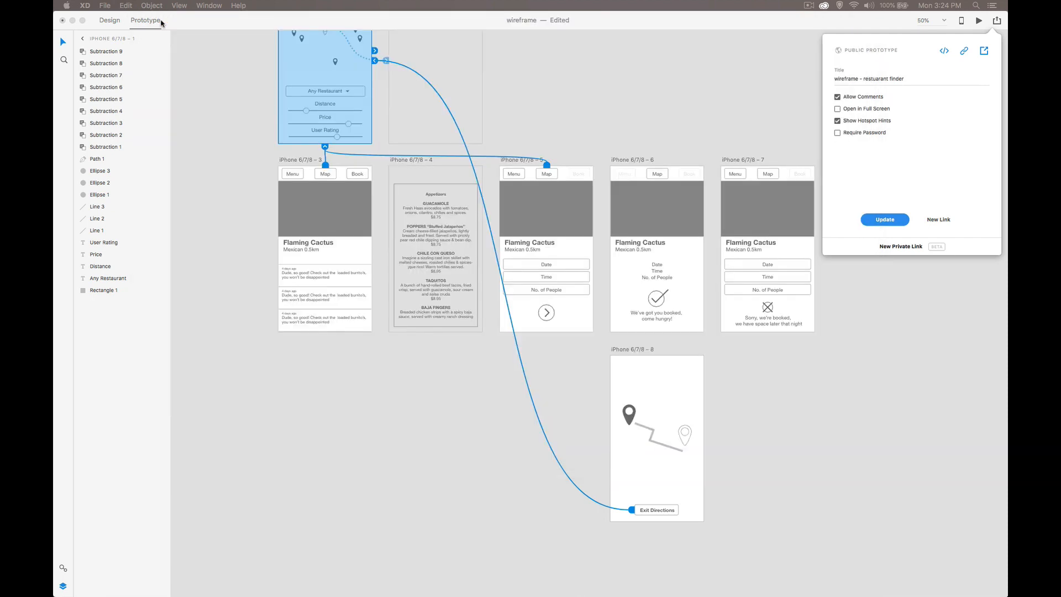